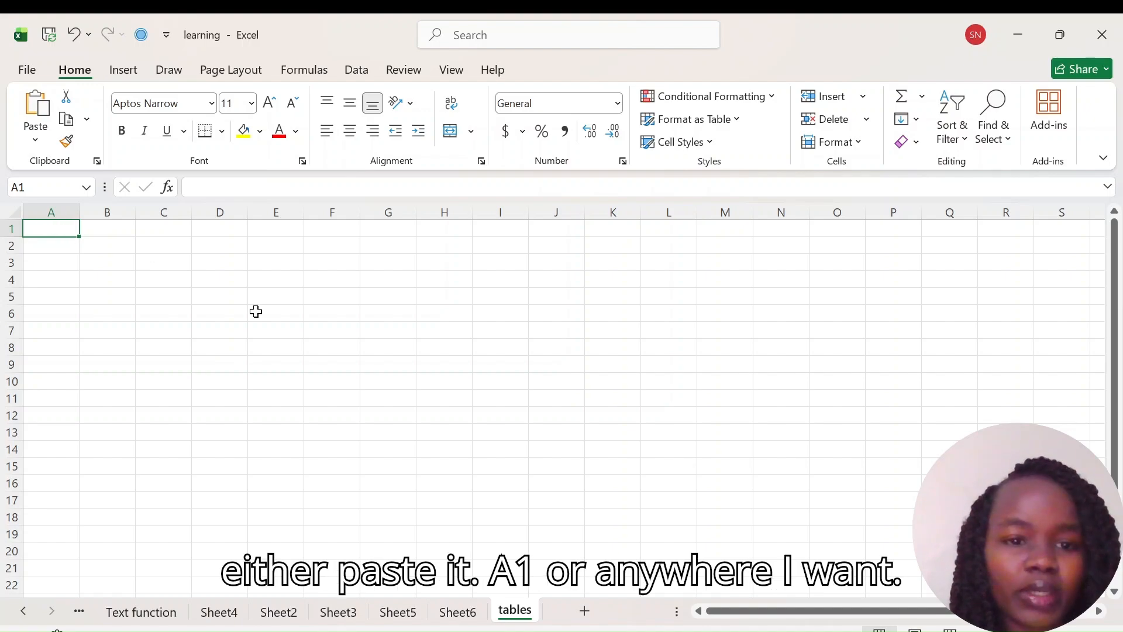
Step: Paste the copied sales data starting at cell F5 and autofit column F's width
{"action": "left_click", "coordinate": [339, 293]}
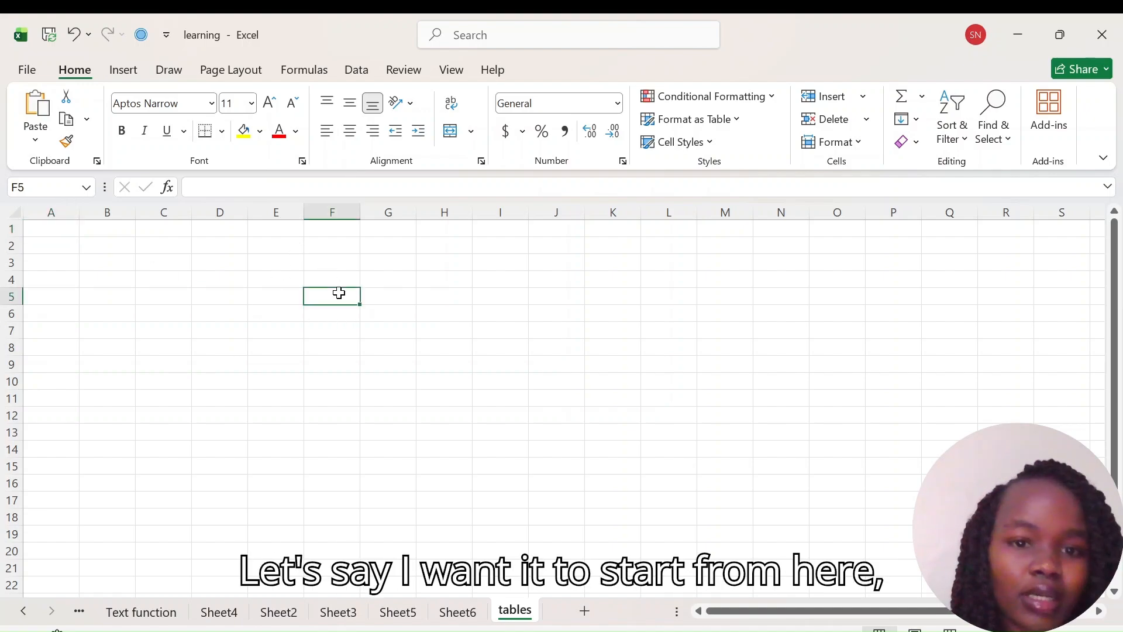
{"action": "type", "text": "Product Region Sales Month Laptop East 1200 Jan Phone West 950 Jan Tablet North 700 Feb Laptop South 1350 Feb Phone East 1100 Mar Tablet West 800 Mar"}
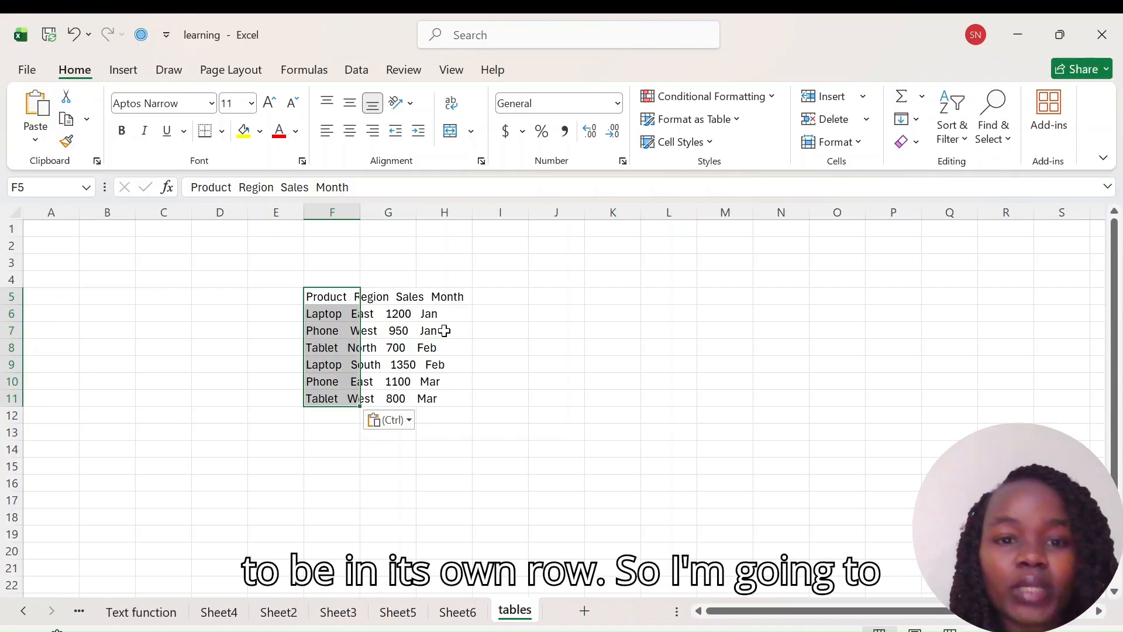
{"action": "double_click", "coordinate": [362, 208]}
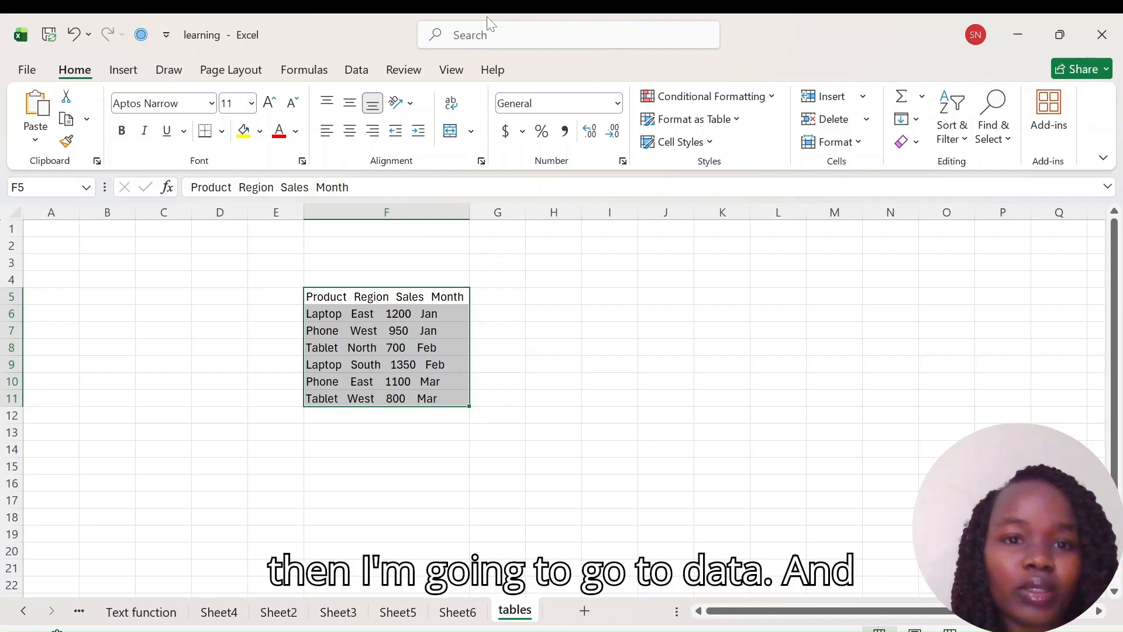
Step: Split the data in F5:F11 into separate columns with Text to Columns, using fixed width and General format
{"action": "left_click", "coordinate": [358, 71]}
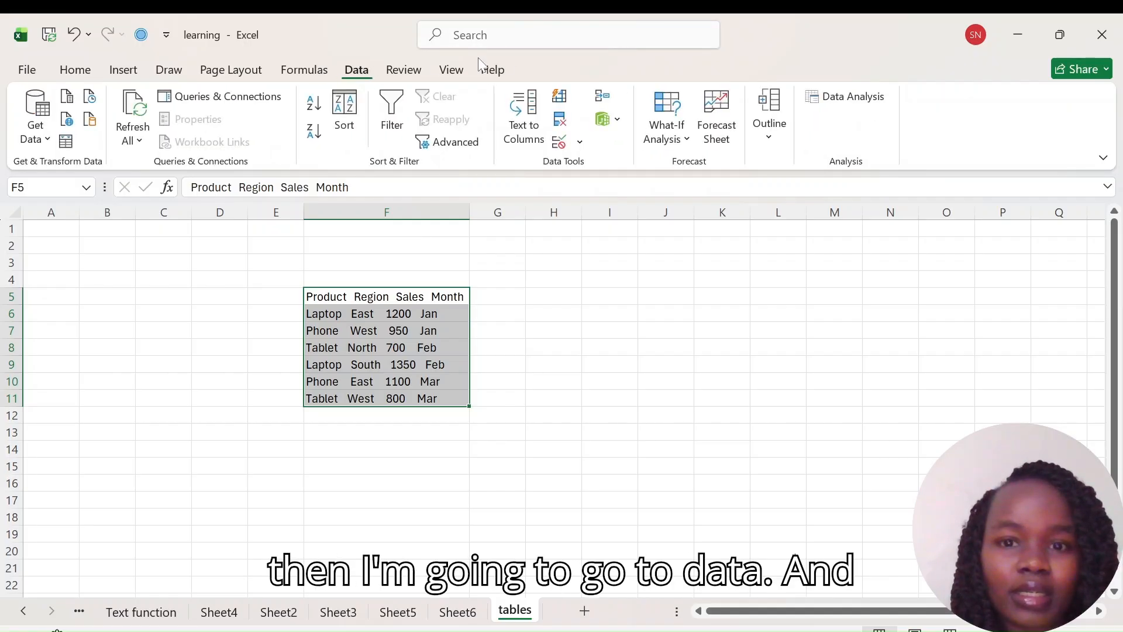
{"action": "left_click", "coordinate": [530, 130]}
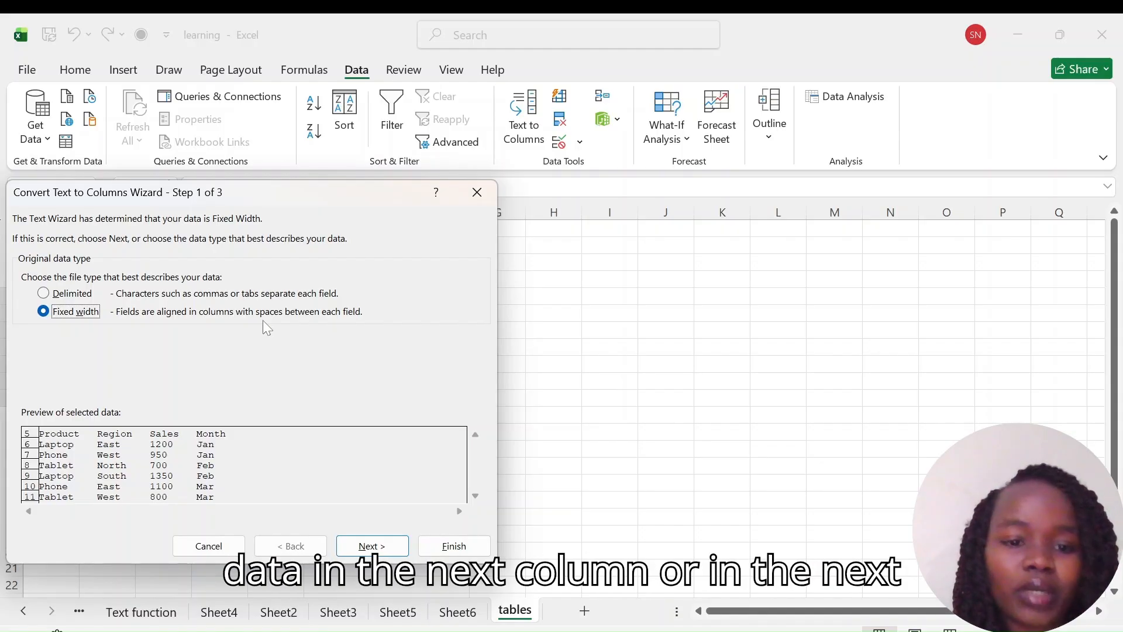
{"action": "left_click", "coordinate": [358, 549]}
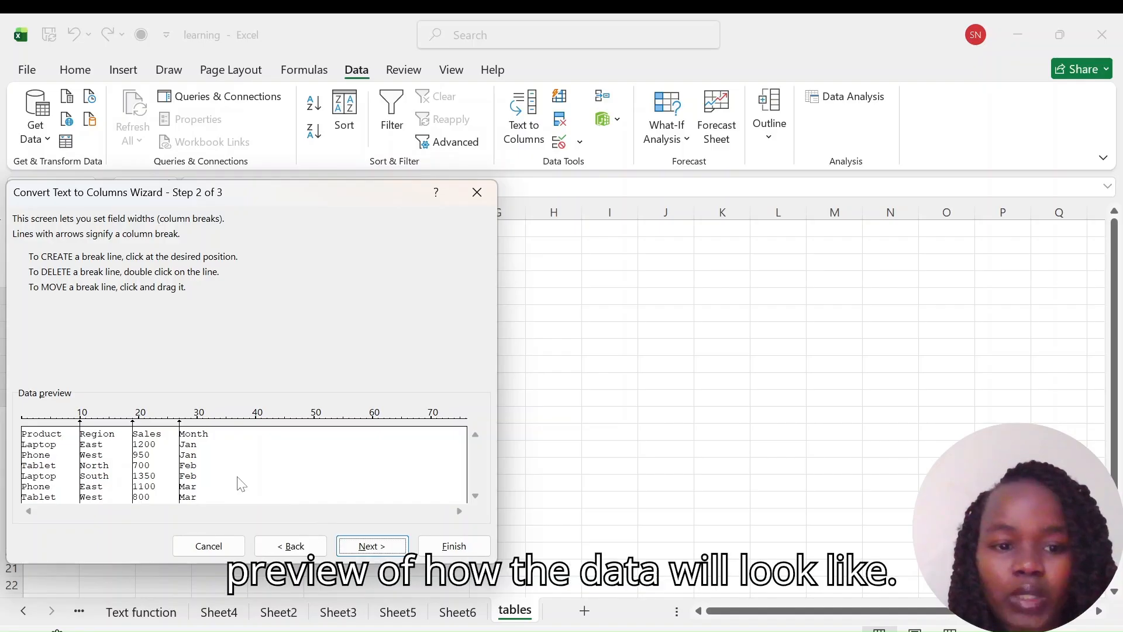
{"action": "left_click", "coordinate": [372, 550]}
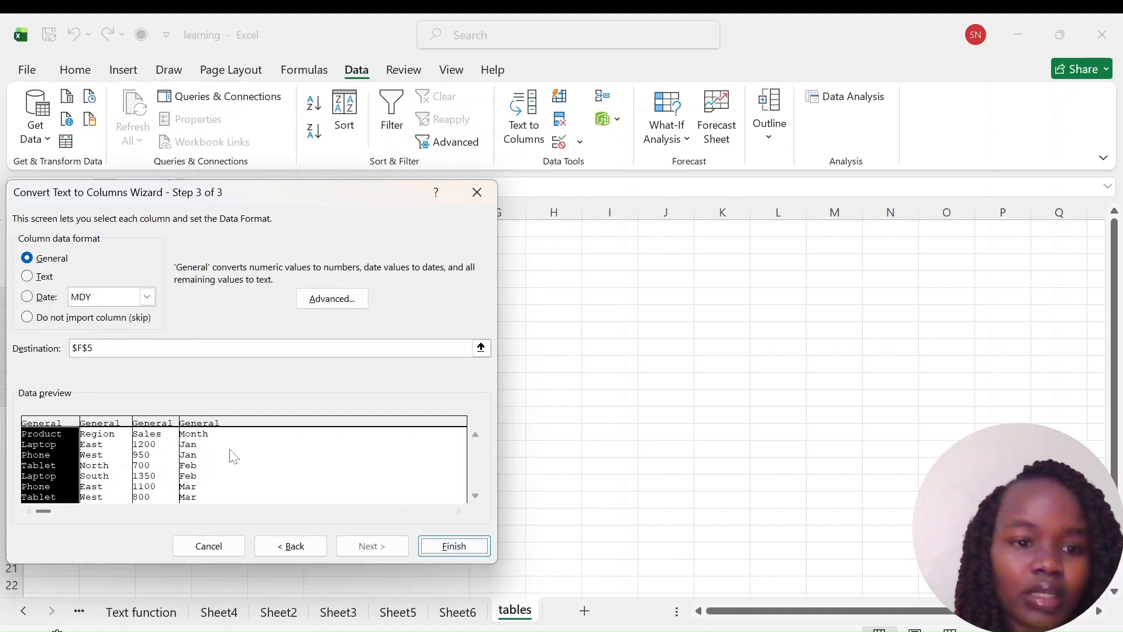
{"action": "left_click", "coordinate": [448, 547]}
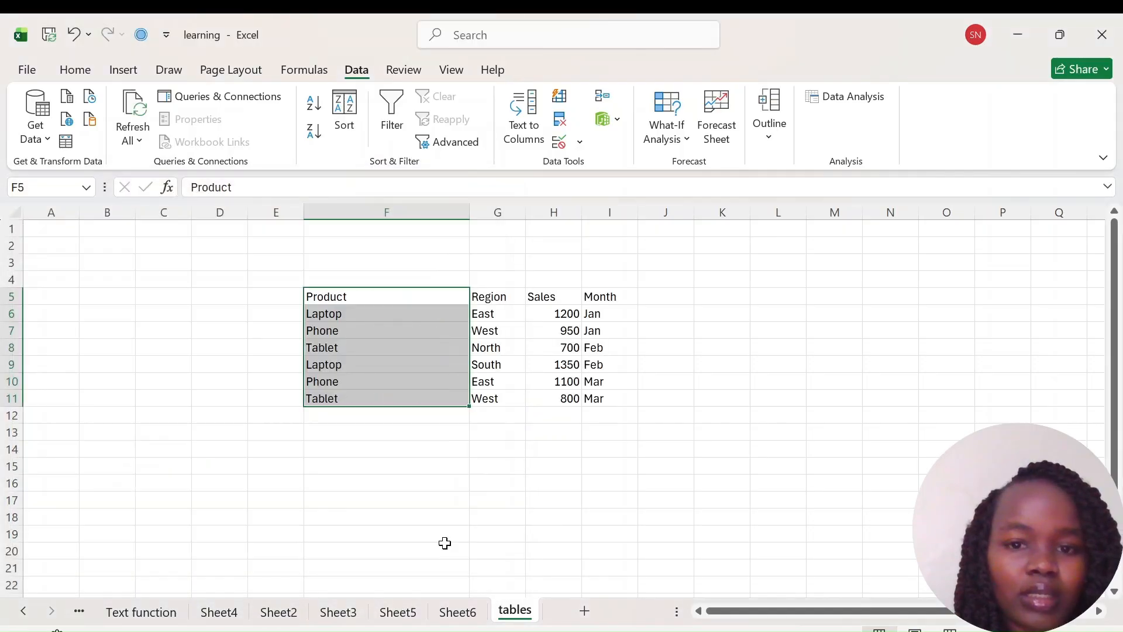
Step: Autofit column F to fit the split product names
{"action": "left_click", "coordinate": [559, 377]}
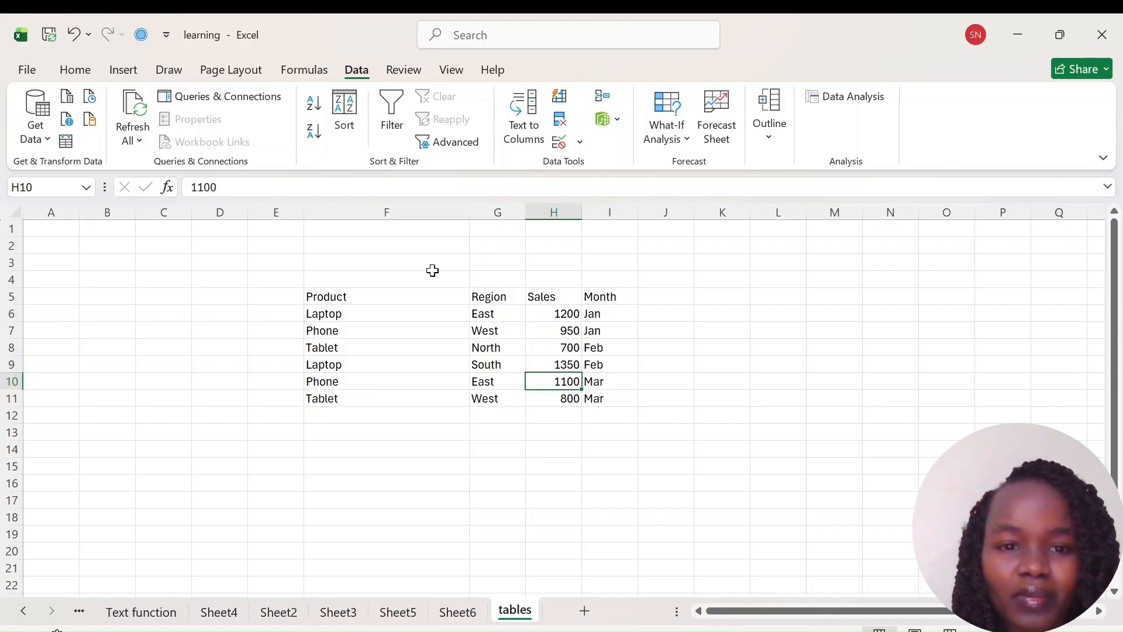
{"action": "double_click", "coordinate": [469, 210]}
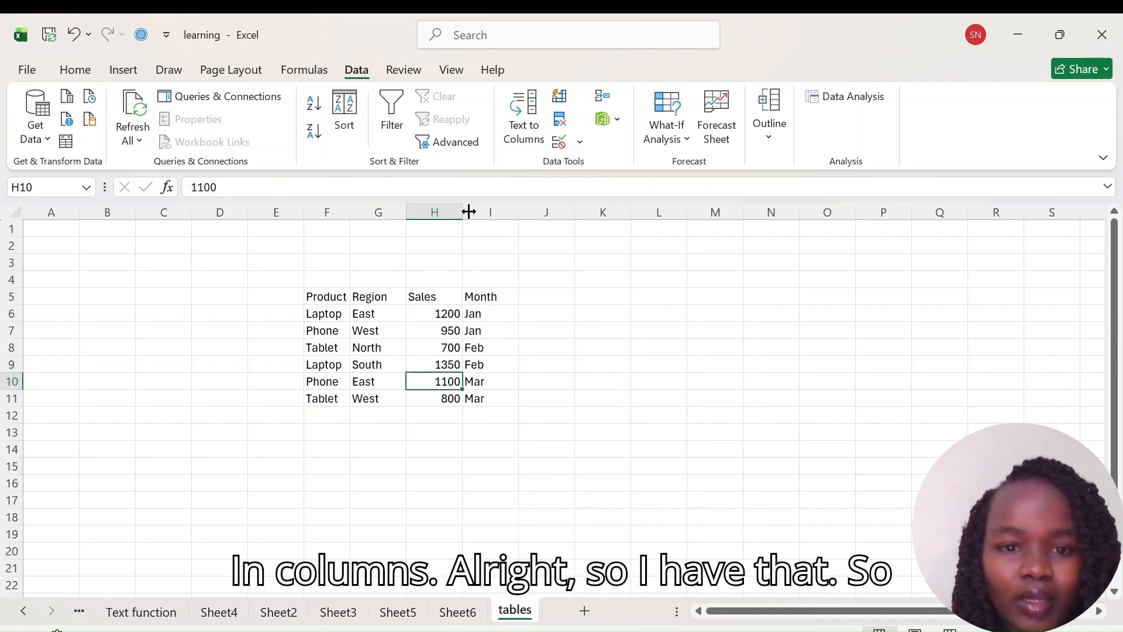
{"action": "left_click", "coordinate": [490, 412]}
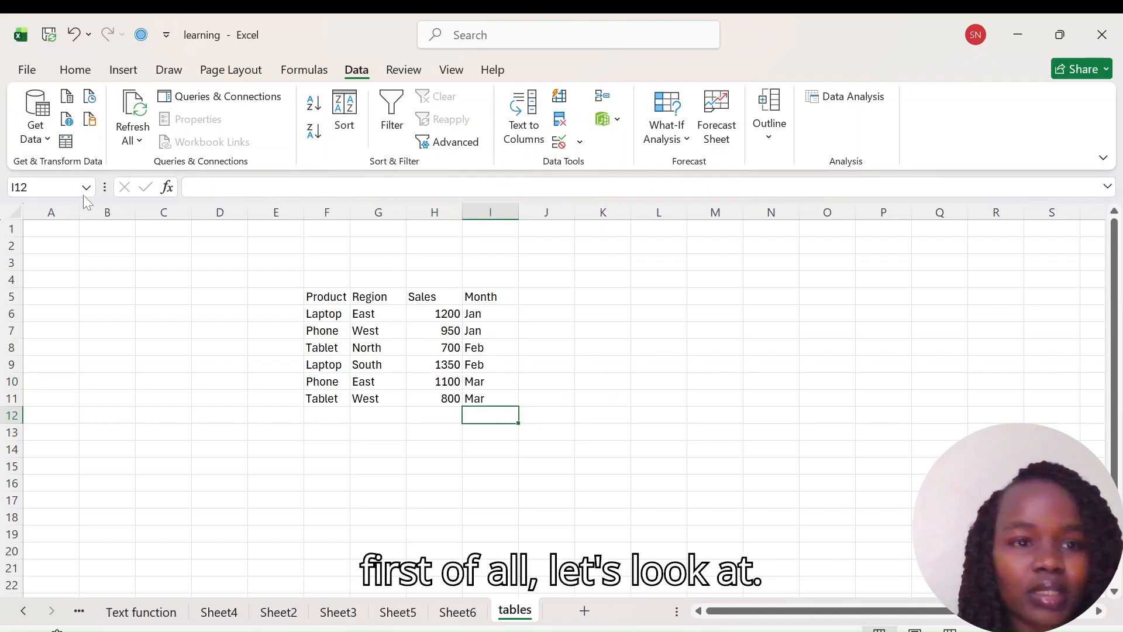
Step: Apply All Borders to the table range F5:I11
{"action": "left_click", "coordinate": [64, 70]}
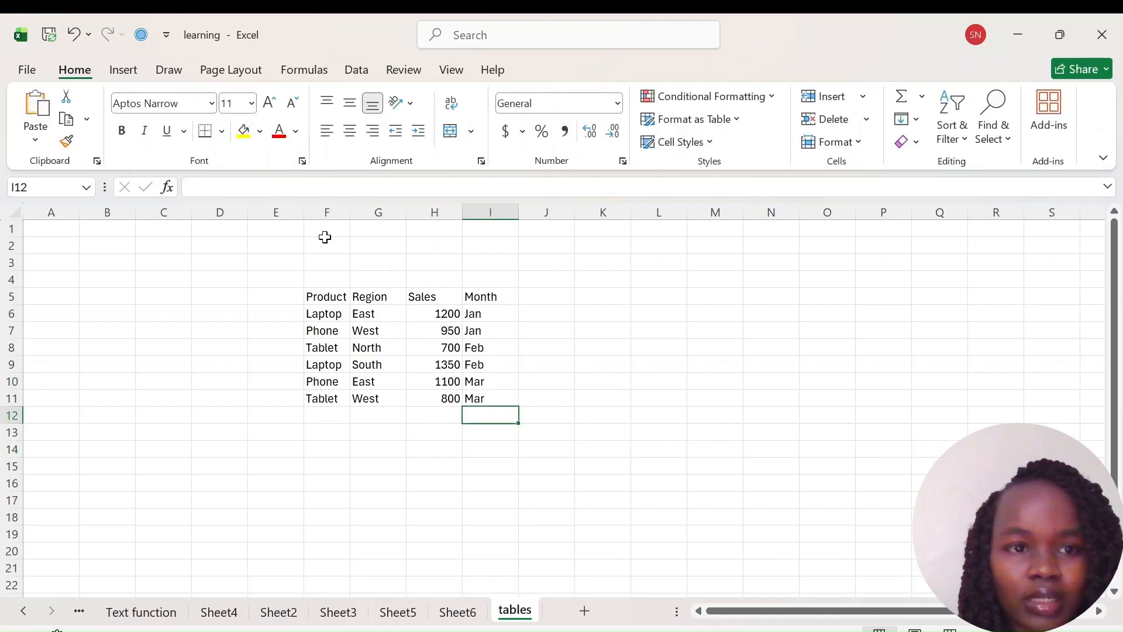
{"action": "left_click_drag", "start_coordinate": [309, 290], "coordinate": [471, 401]}
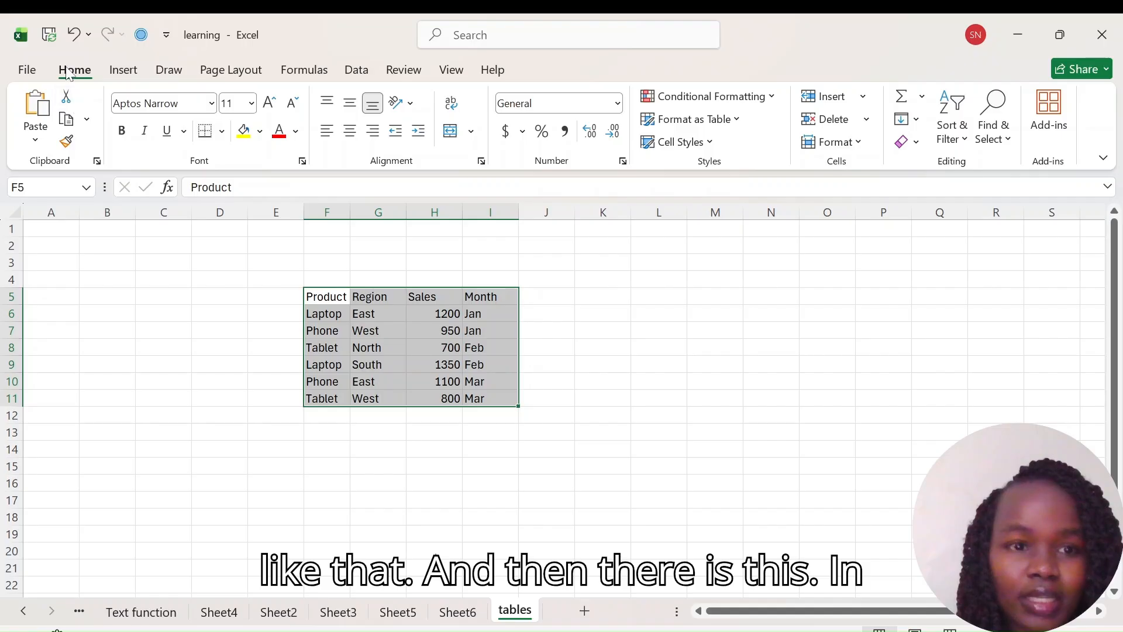
{"action": "left_click", "coordinate": [223, 134]}
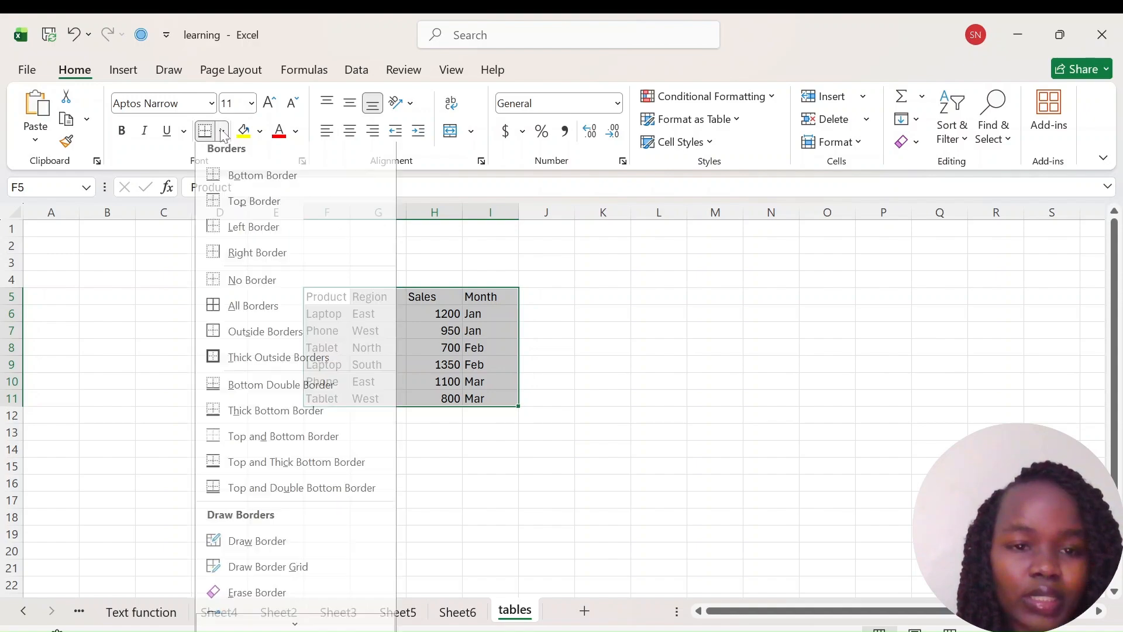
{"action": "left_click", "coordinate": [223, 313]}
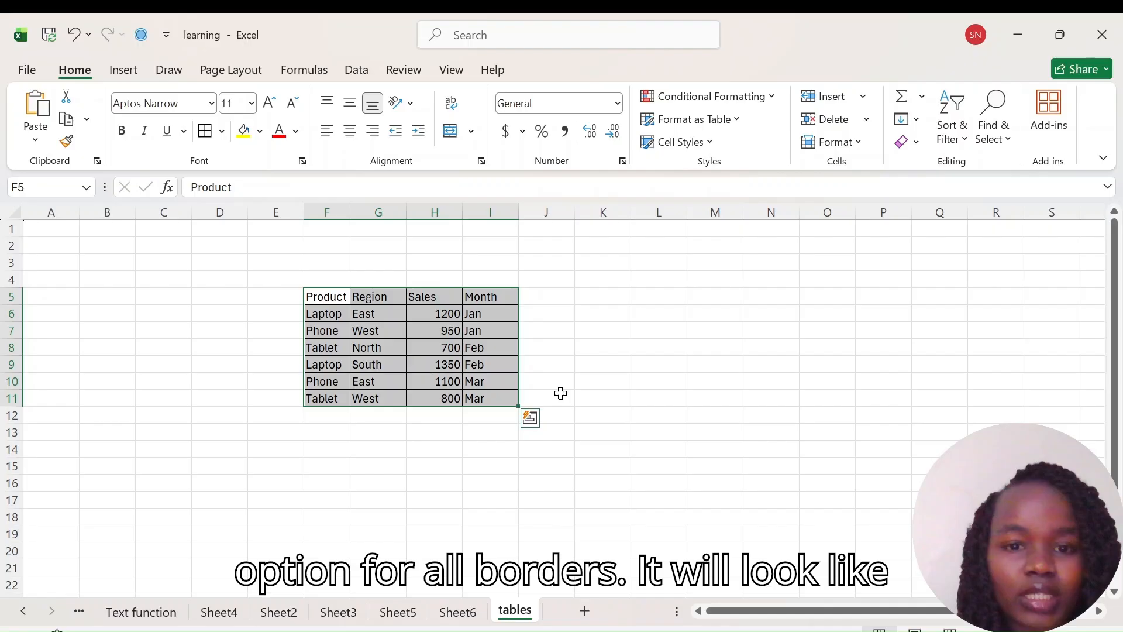
{"action": "left_click", "coordinate": [585, 399]}
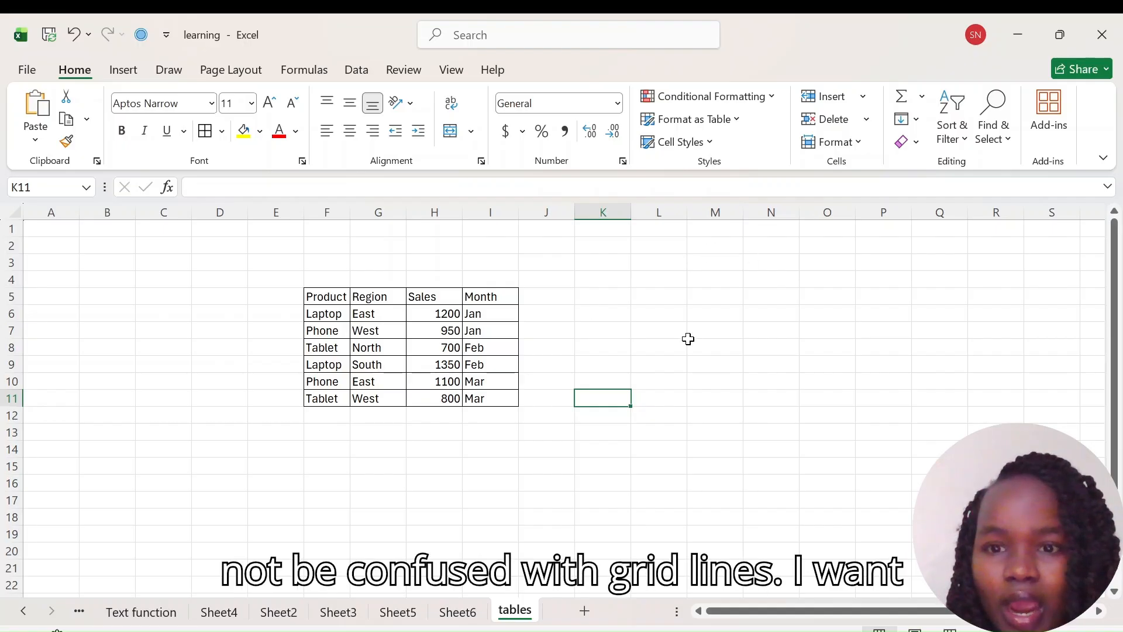
Step: Fill the range F4:I12 around the table with yellow
{"action": "left_click", "coordinate": [666, 295]}
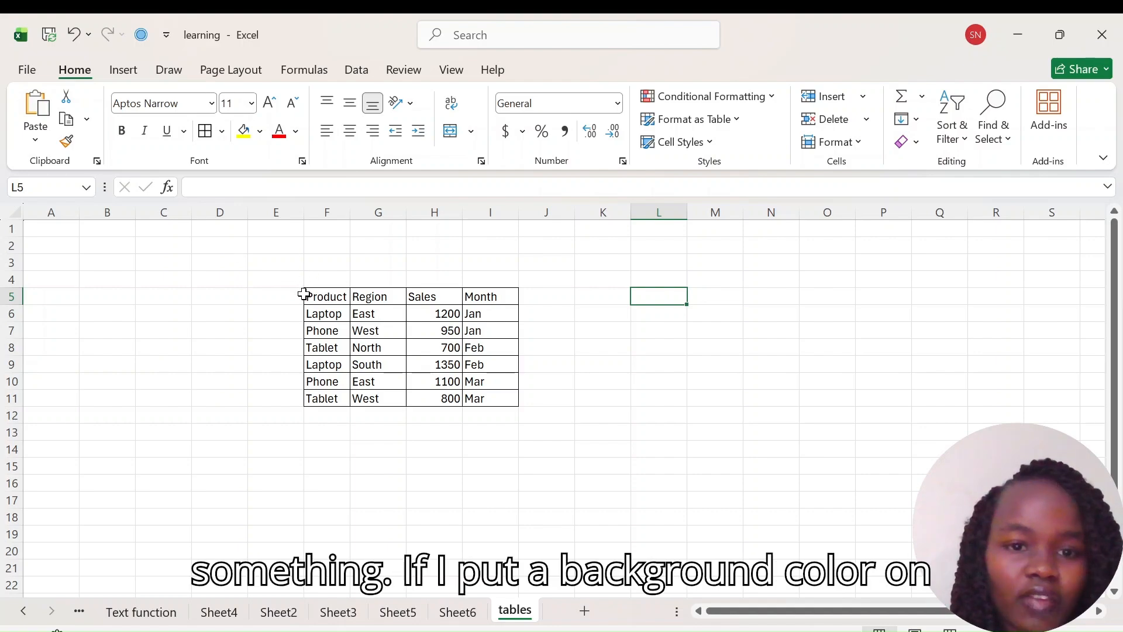
{"action": "left_click_drag", "start_coordinate": [306, 284], "coordinate": [505, 407]}
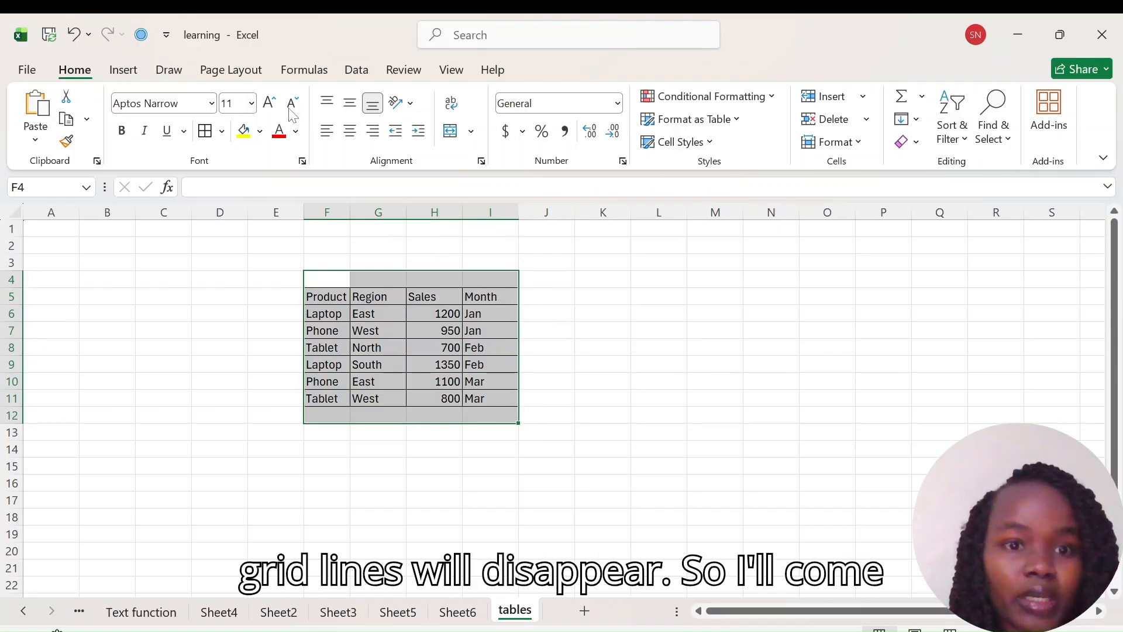
{"action": "left_click", "coordinate": [260, 132]}
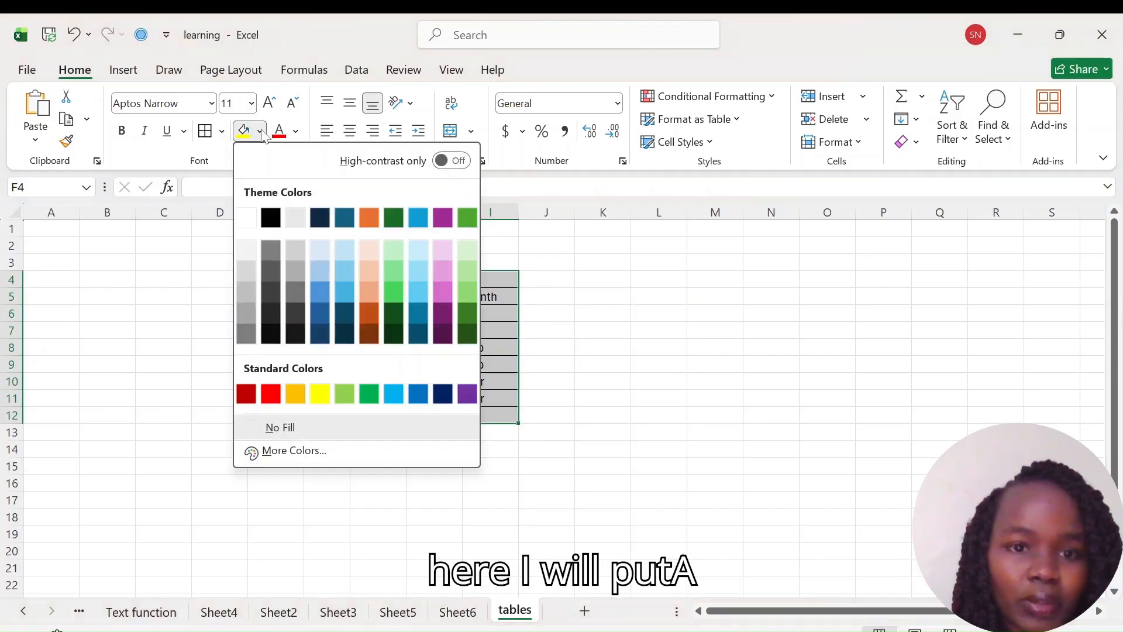
{"action": "left_click", "coordinate": [319, 401]}
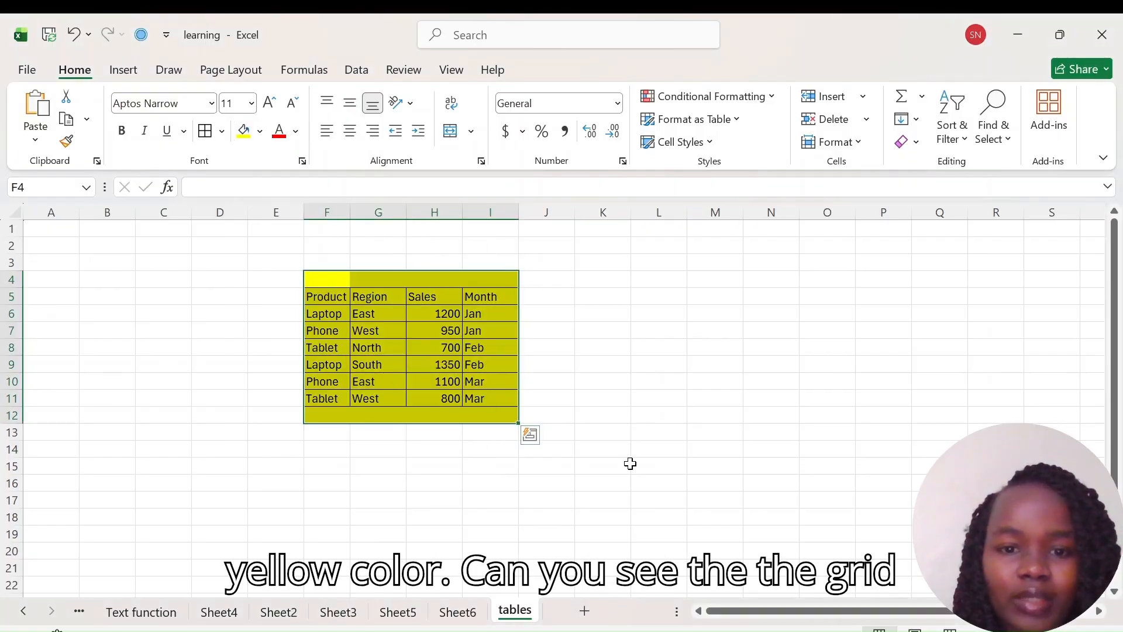
{"action": "left_click", "coordinate": [596, 447]}
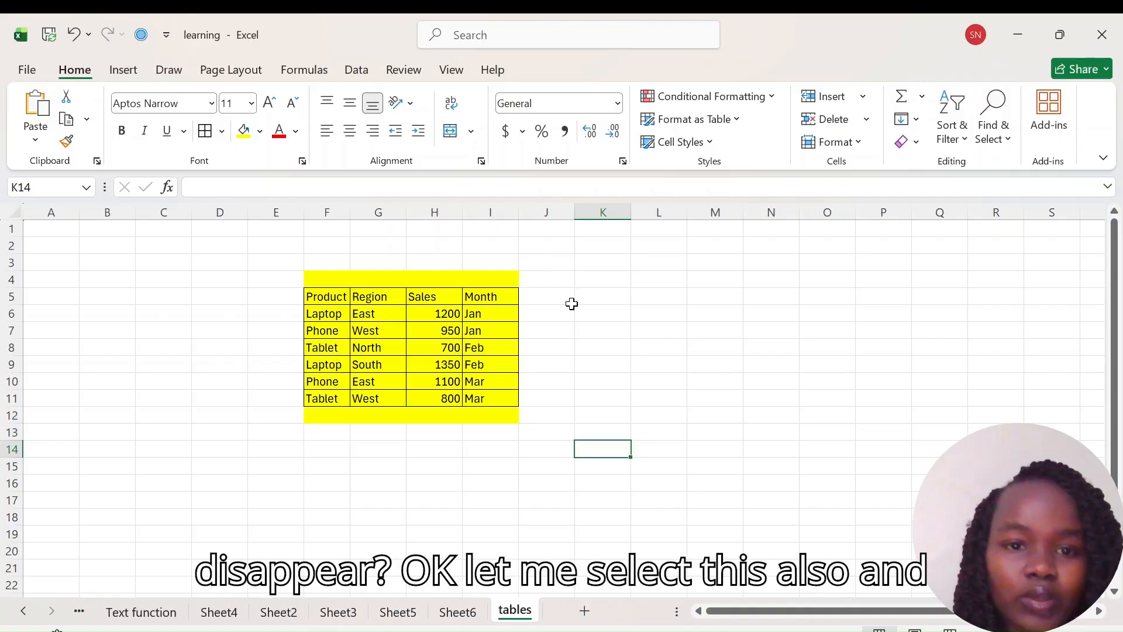
Step: Fill the empty range K4:P14 with yellow
{"action": "left_click_drag", "start_coordinate": [582, 284], "coordinate": [881, 455]}
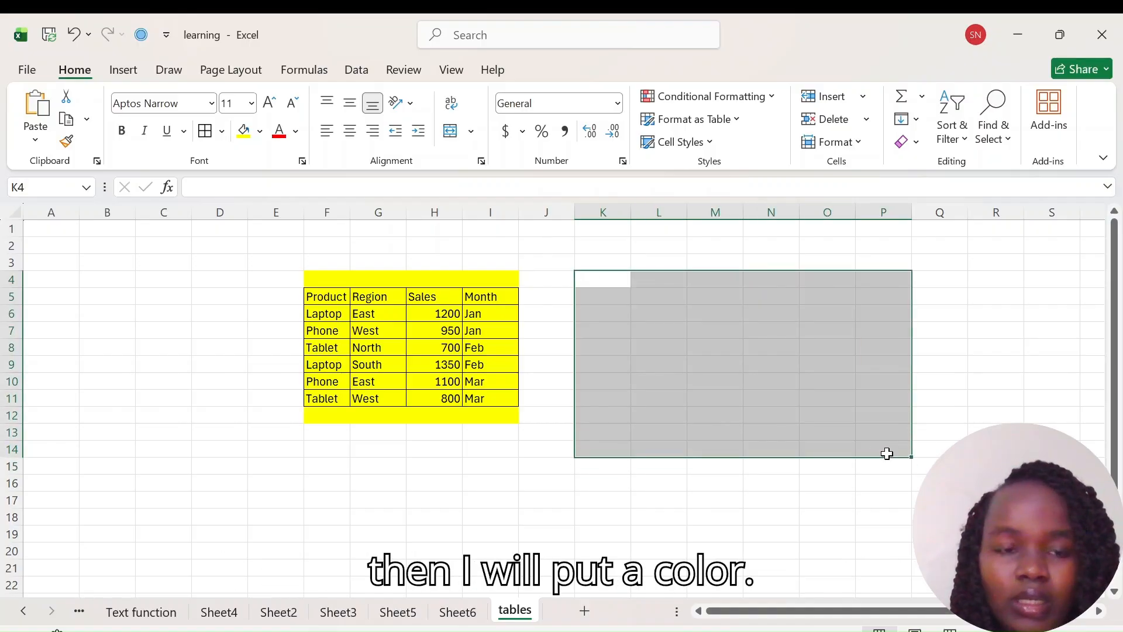
{"action": "left_click", "coordinate": [260, 131]}
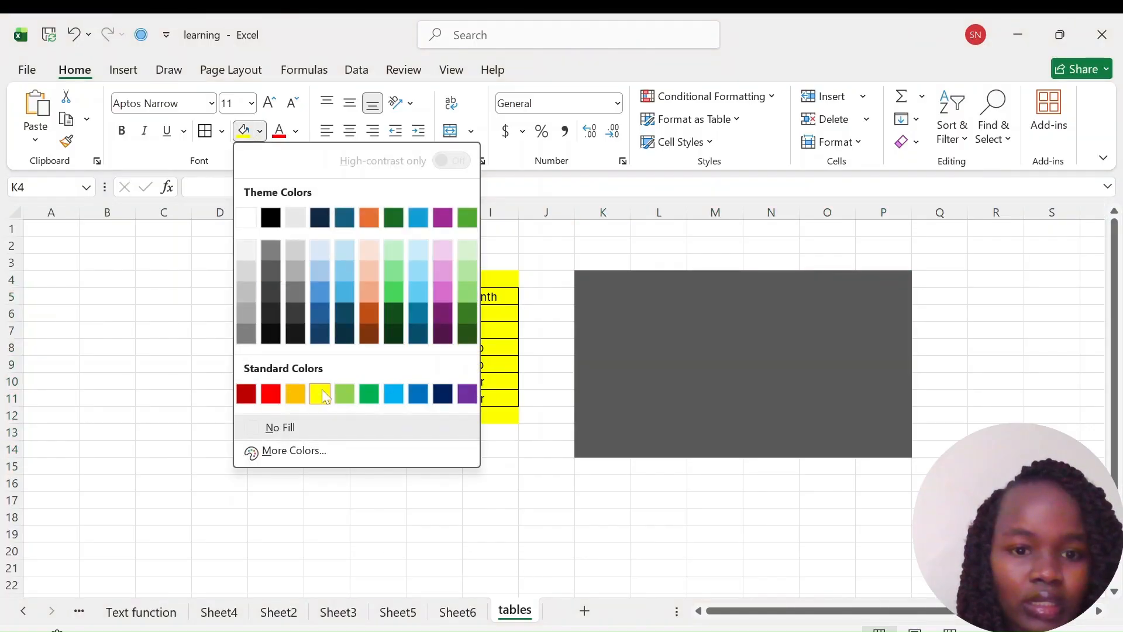
{"action": "left_click", "coordinate": [321, 393]}
{"action": "left_click", "coordinate": [837, 549]}
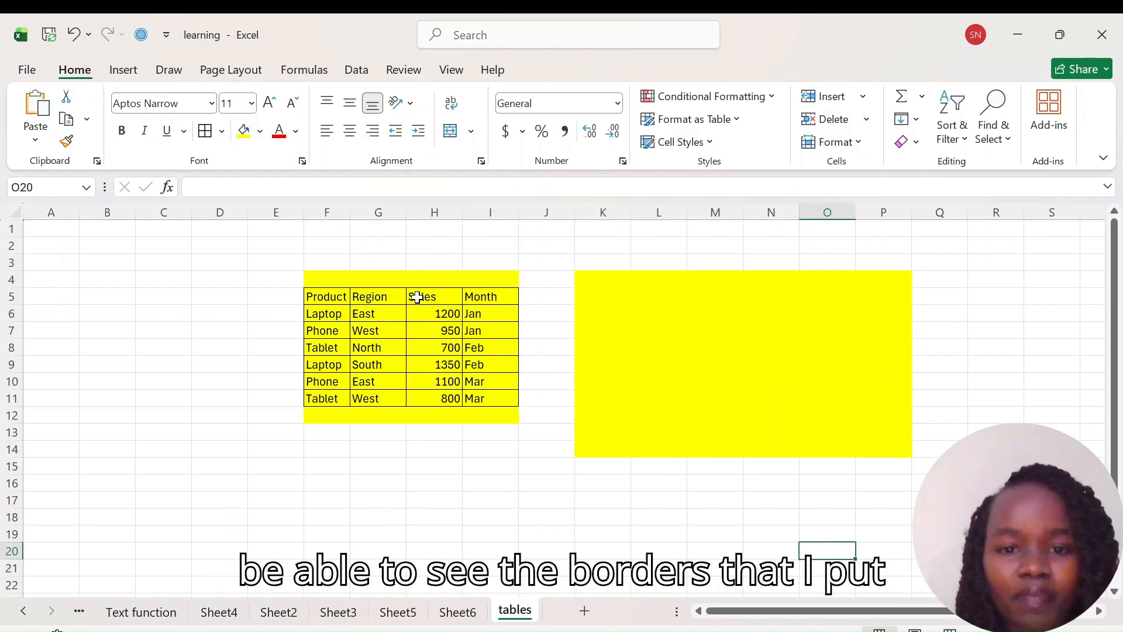
Step: Undo both yellow fills
{"action": "left_click", "coordinate": [419, 350]}
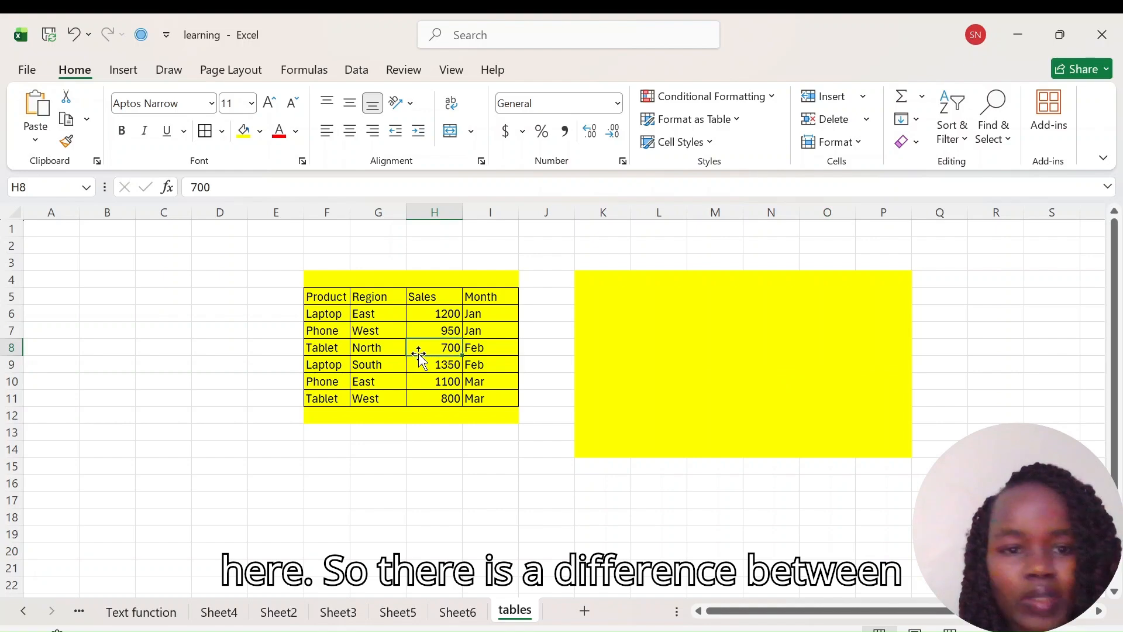
{"action": "left_click", "coordinate": [653, 328]}
{"action": "key", "text": "ctrl+z"}
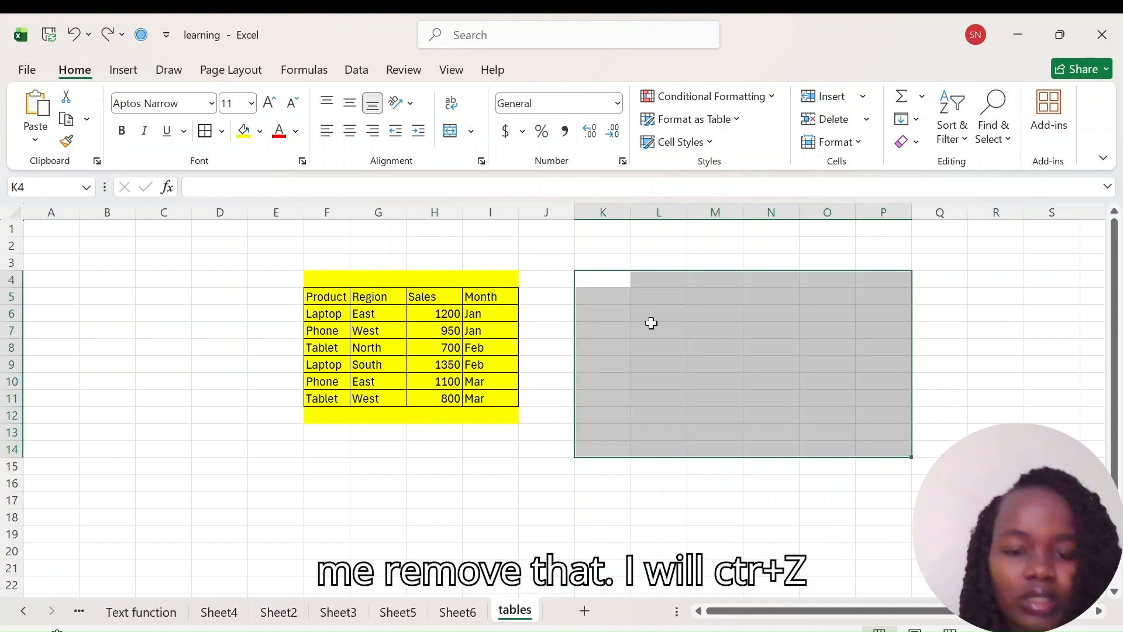
{"action": "key", "text": "ctrl+z"}
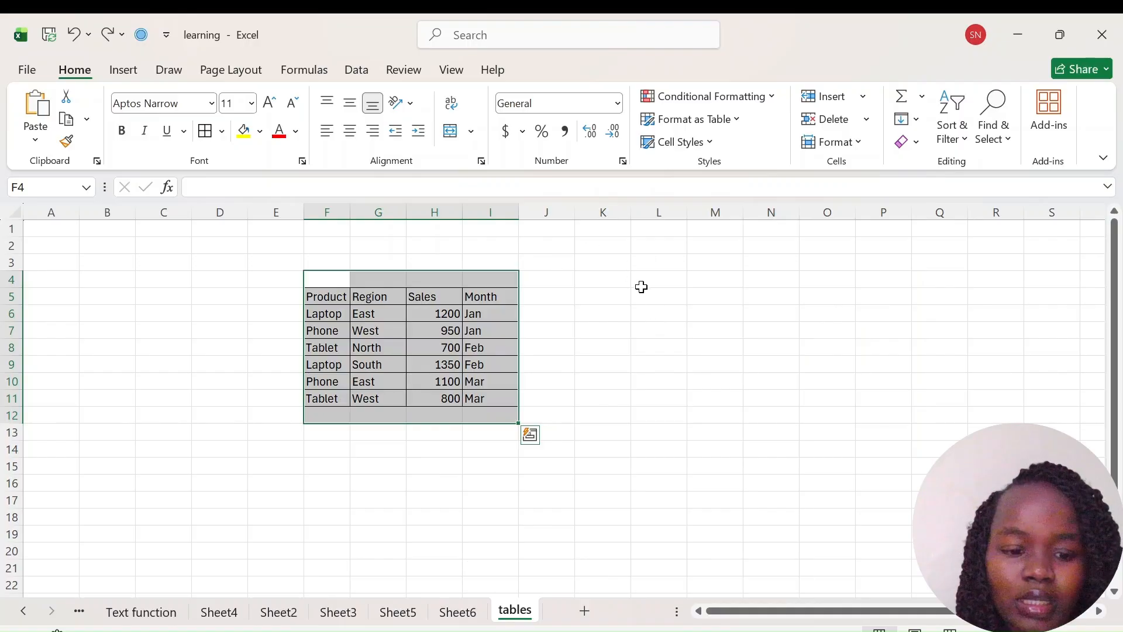
{"action": "left_click", "coordinate": [628, 455]}
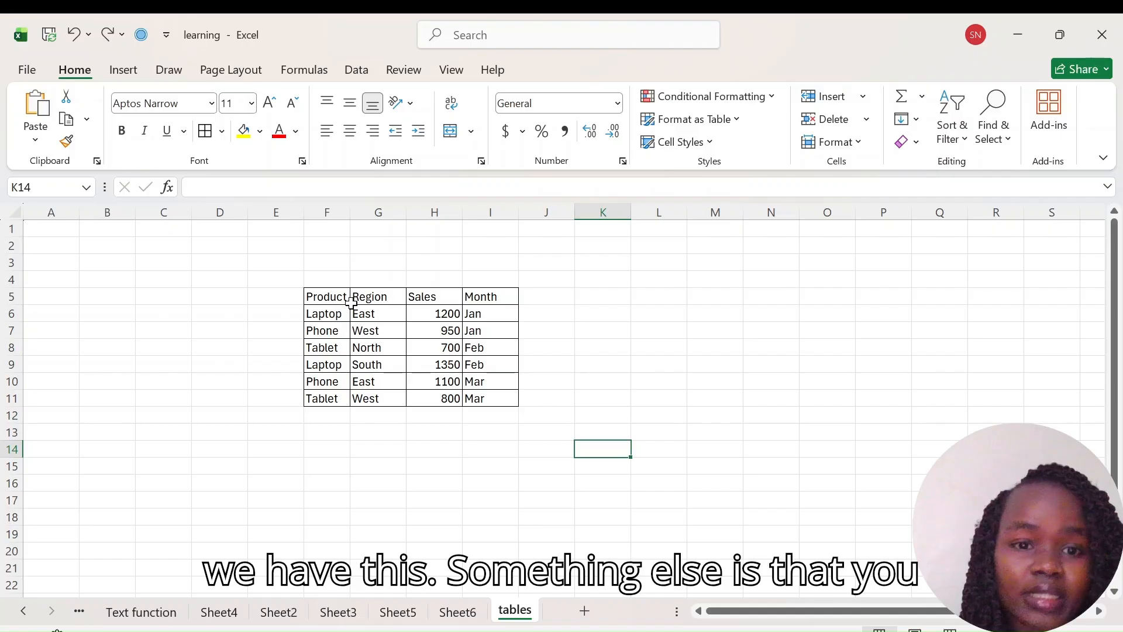
Step: Give the table range F5:I11 red outline and inside borders through the More Borders dialog
{"action": "left_click", "coordinate": [313, 291]}
{"action": "left_click_drag", "start_coordinate": [313, 292], "coordinate": [496, 397]}
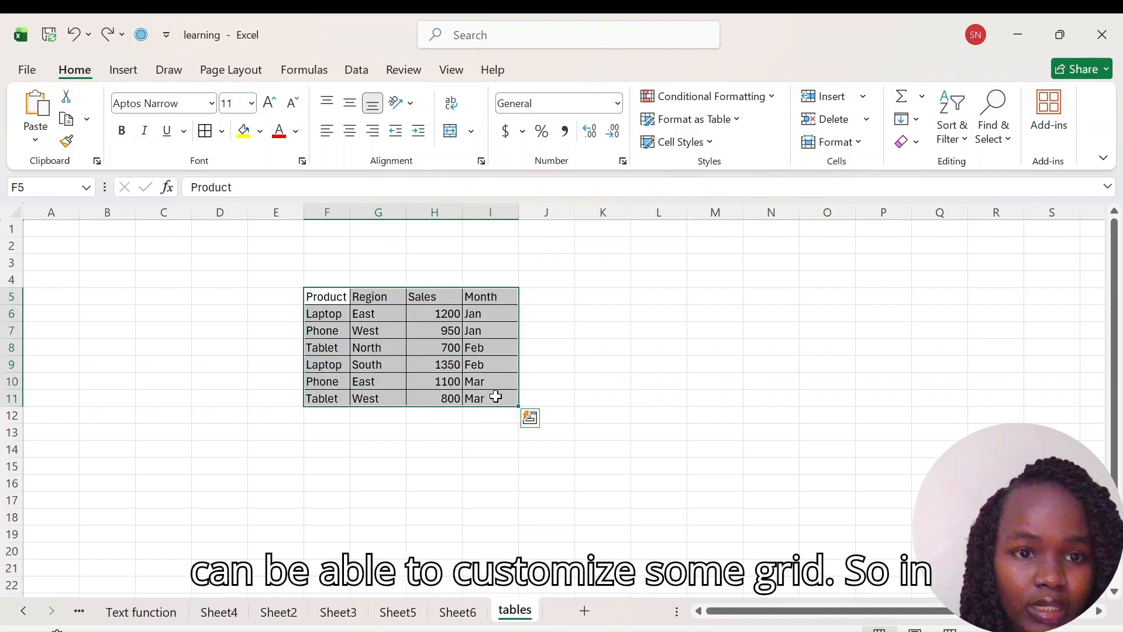
{"action": "left_click", "coordinate": [222, 131]}
{"action": "scroll", "coordinate": [251, 602], "scroll_direction": "down", "scroll_amount": 2}
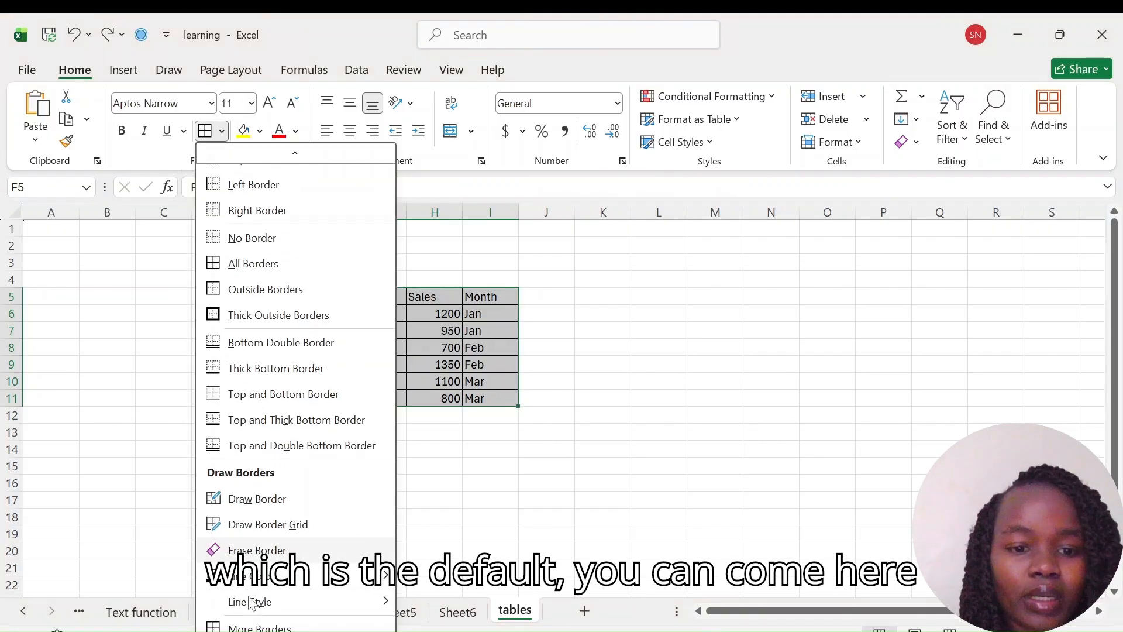
{"action": "mouse_move", "coordinate": [270, 608]}
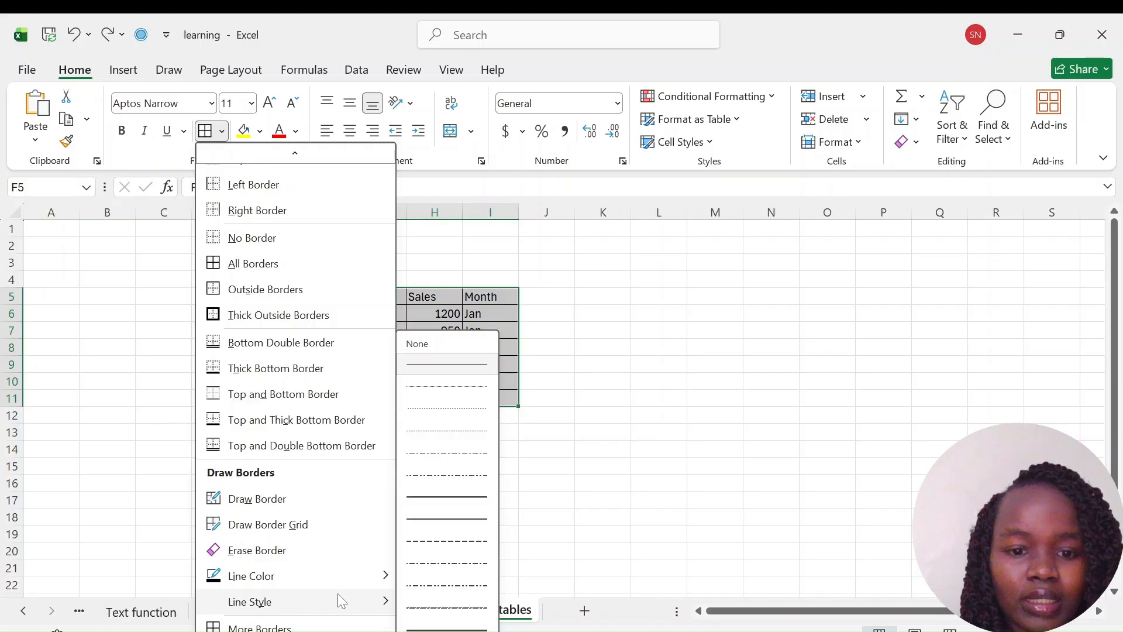
{"action": "left_click", "coordinate": [284, 626]}
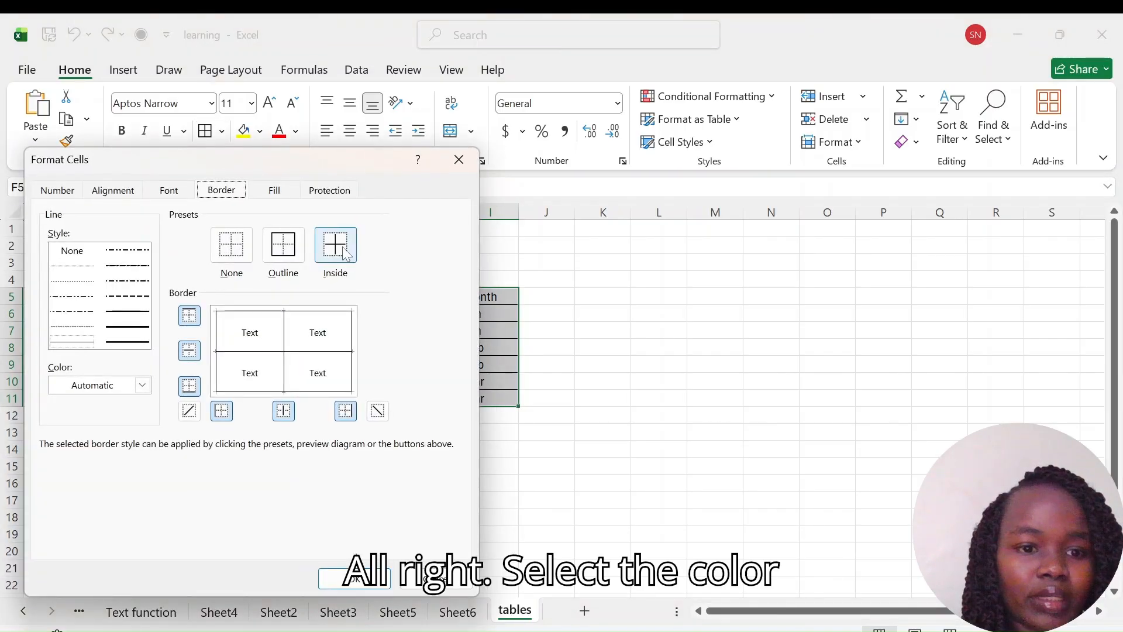
{"action": "left_click", "coordinate": [142, 385]}
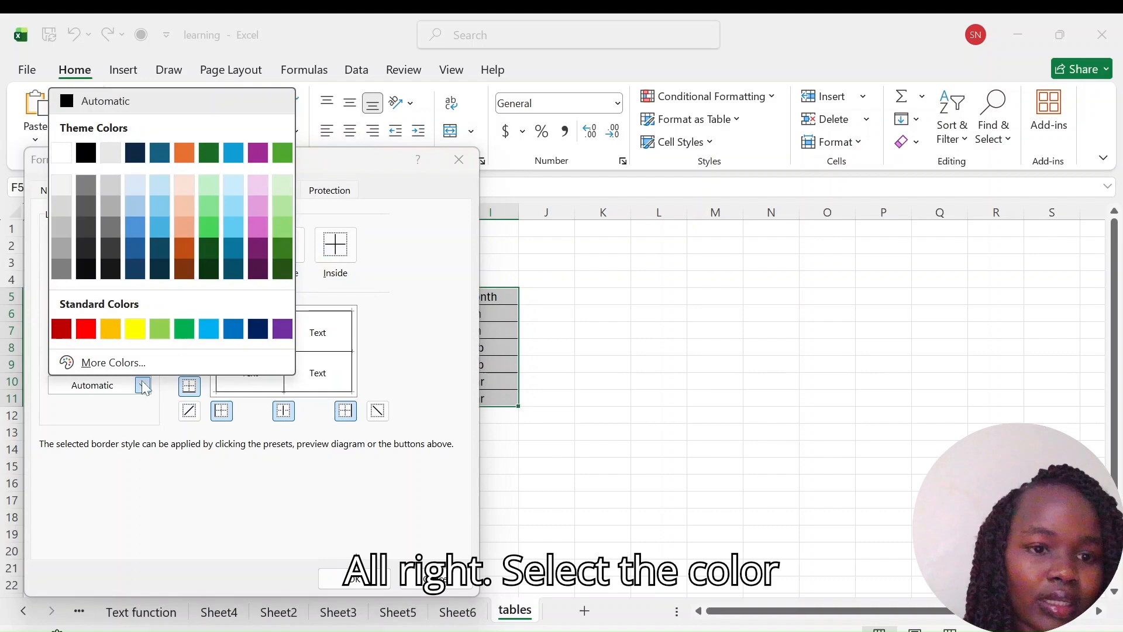
{"action": "left_click", "coordinate": [86, 327]}
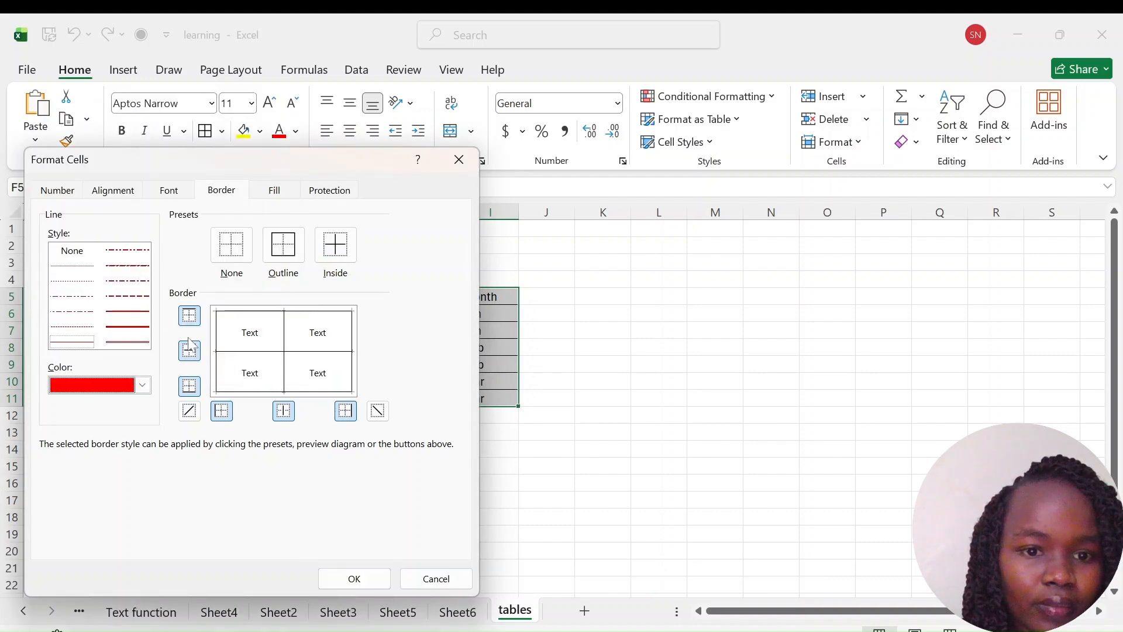
{"action": "left_click", "coordinate": [292, 255]}
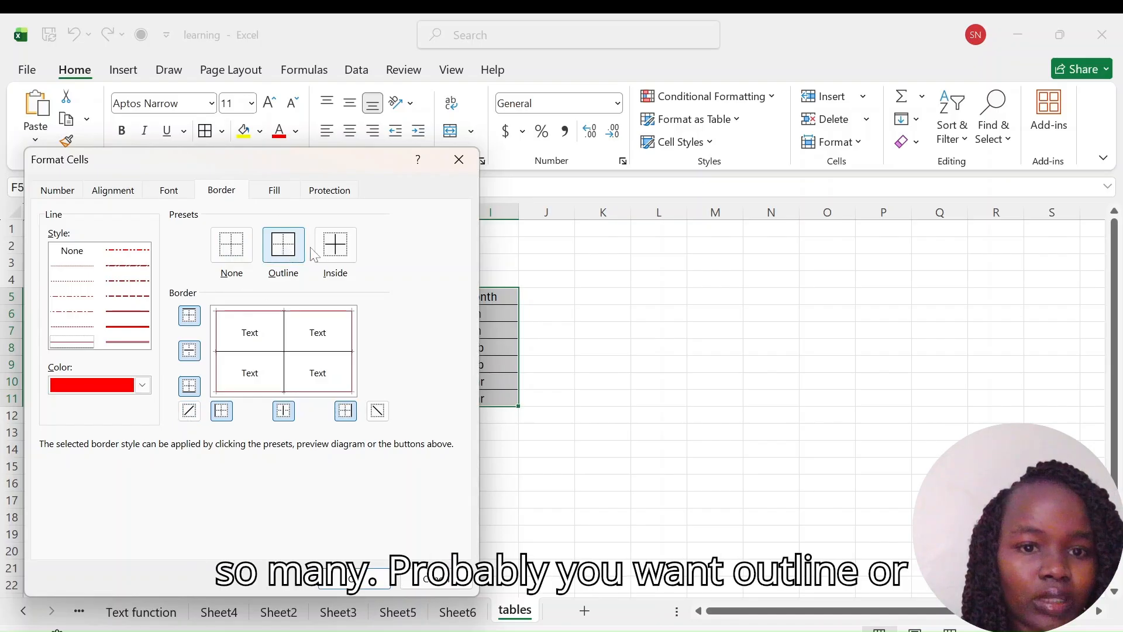
{"action": "left_click", "coordinate": [329, 257]}
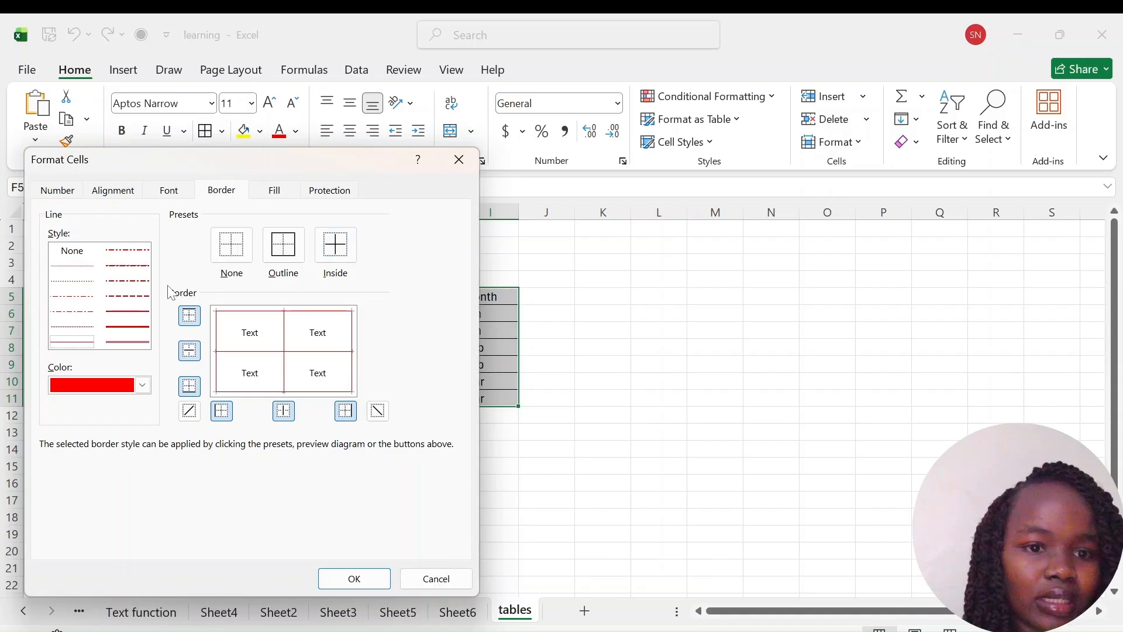
{"action": "left_click", "coordinate": [355, 576]}
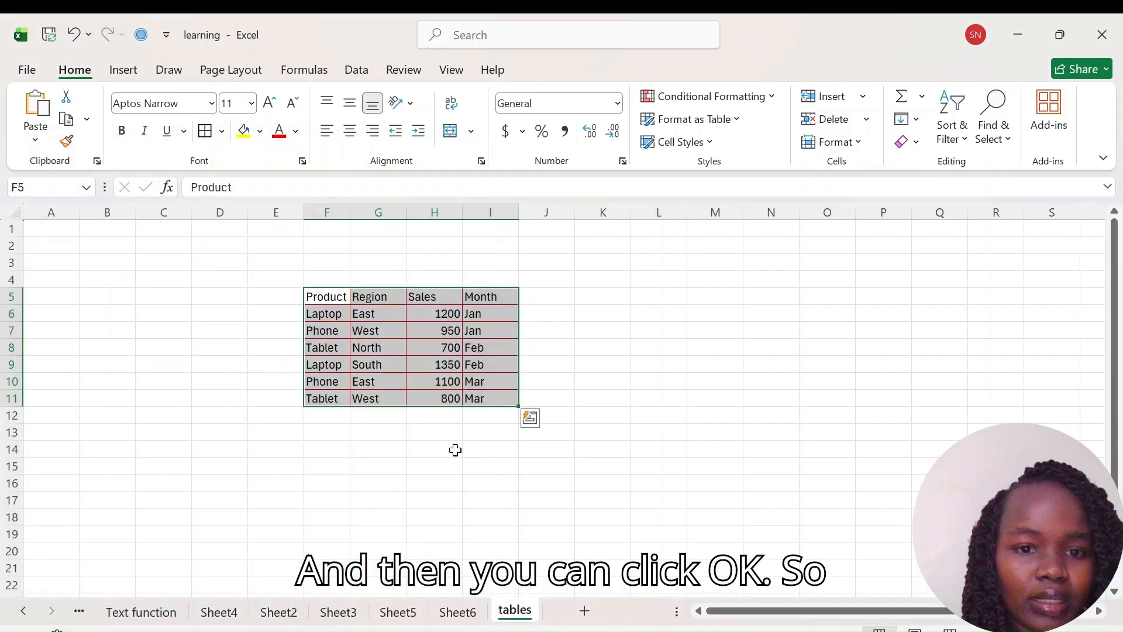
{"action": "left_click", "coordinate": [517, 482]}
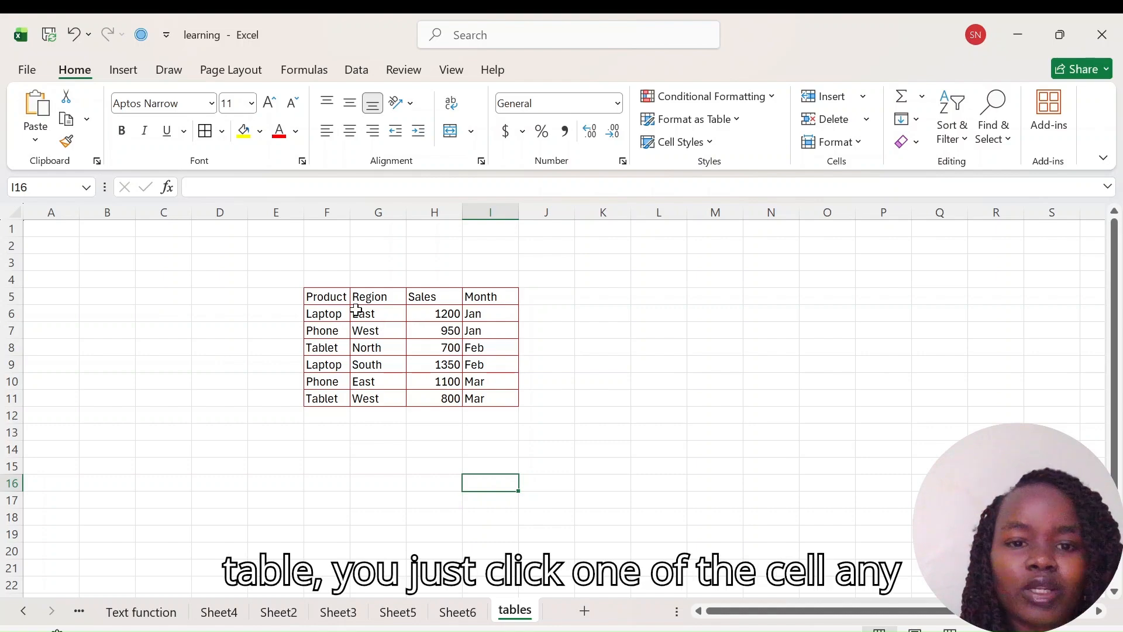
Step: Convert the data range F5:I11 into an Excel table with headers
{"action": "left_click", "coordinate": [376, 314]}
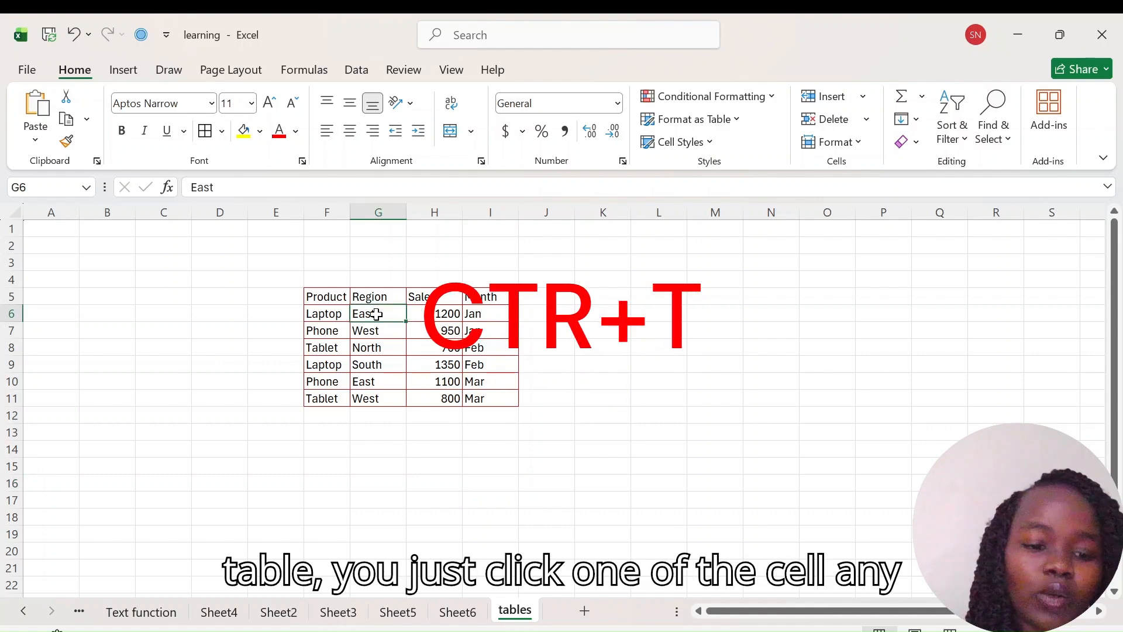
{"action": "key", "text": "ctrl+t"}
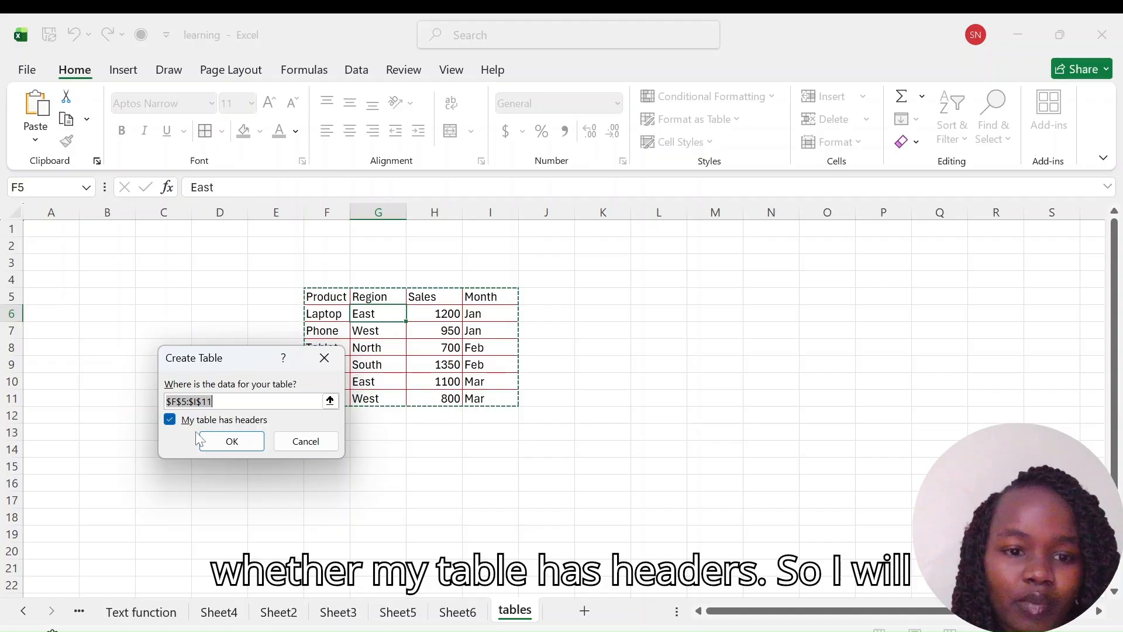
{"action": "left_click", "coordinate": [229, 434]}
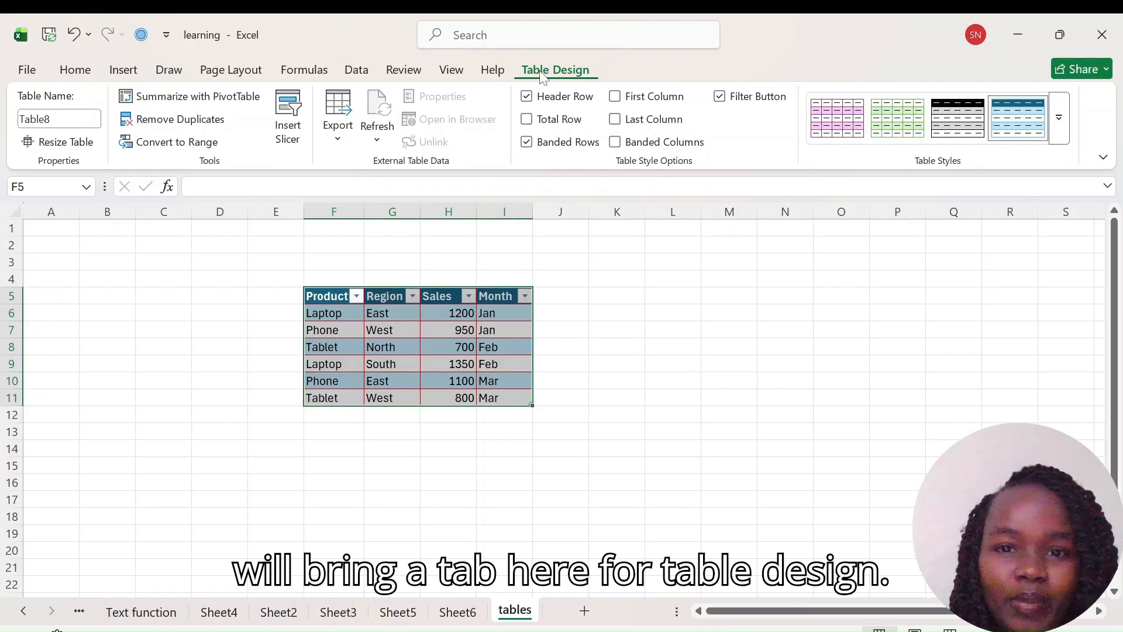
{"action": "left_click", "coordinate": [572, 358]}
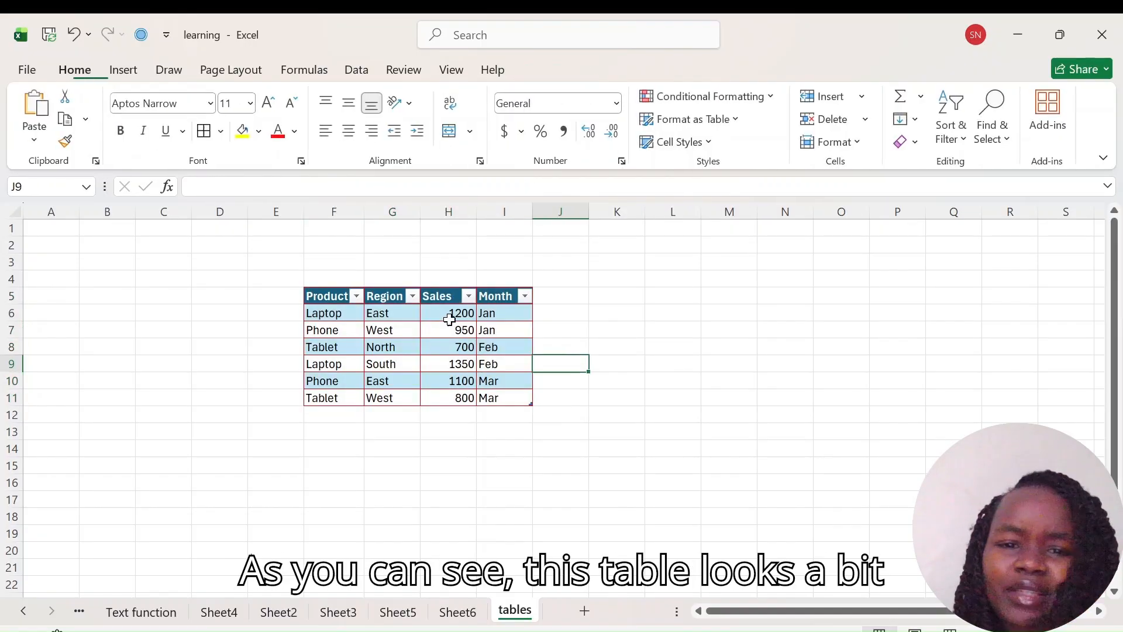
Step: Rename the table as regionsales
{"action": "left_click", "coordinate": [379, 312]}
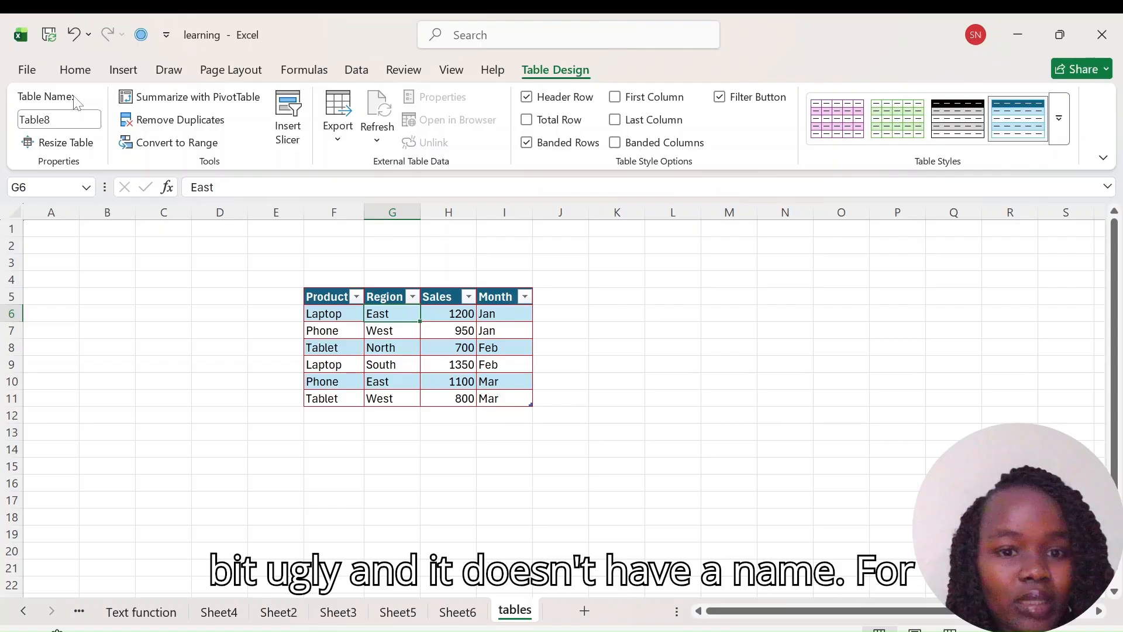
{"action": "left_click", "coordinate": [21, 119]}
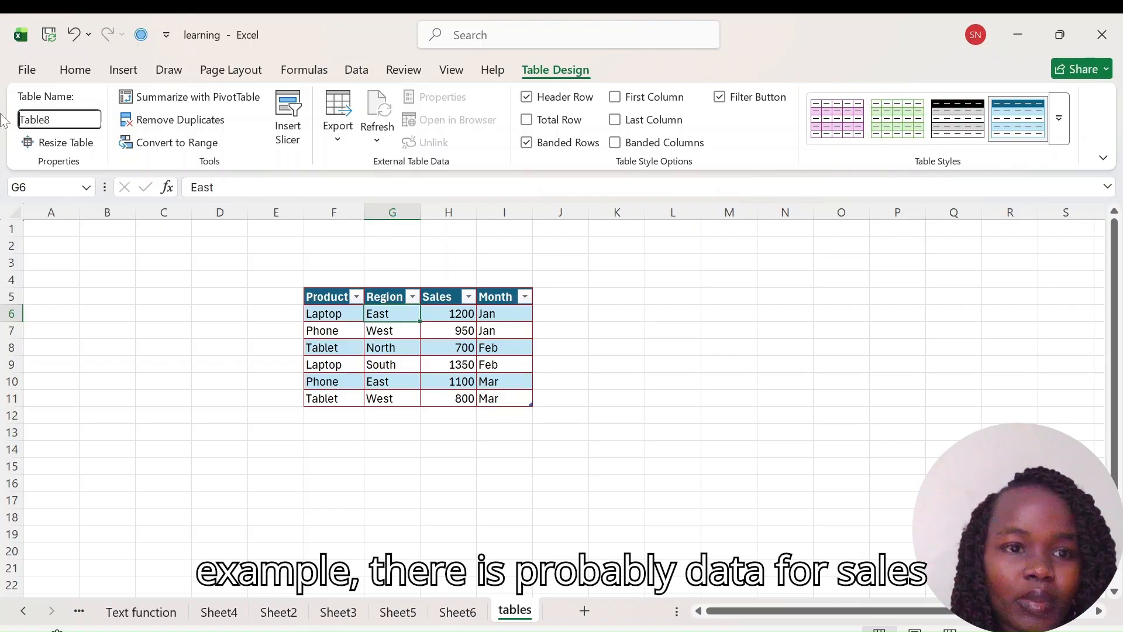
{"action": "left_click_drag", "start_coordinate": [51, 120], "coordinate": [18, 120]}
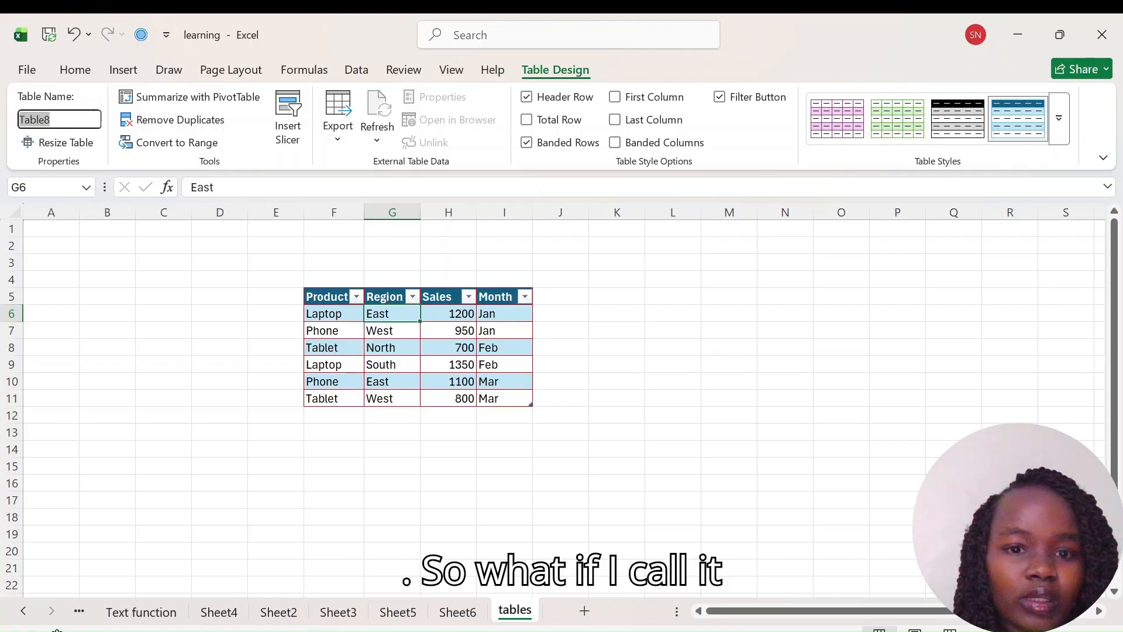
{"action": "type", "text": "regions"}
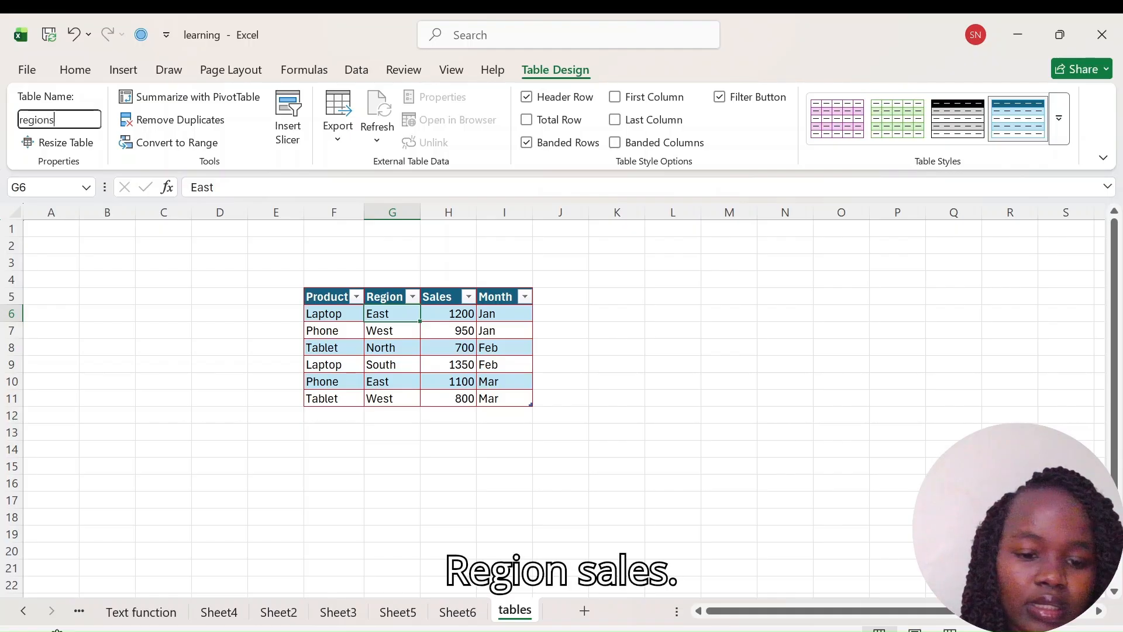
{"action": "type", "text": "ales"}
{"action": "key", "text": "Return"}
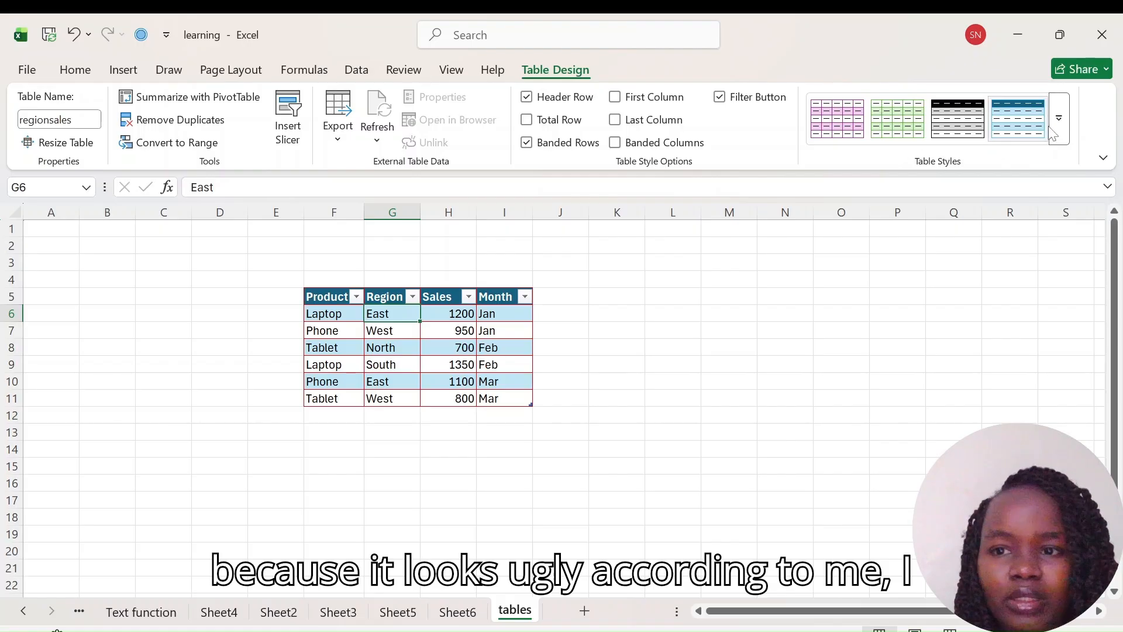
Step: Apply an orange medium table style to the table
{"action": "left_click", "coordinate": [838, 119]}
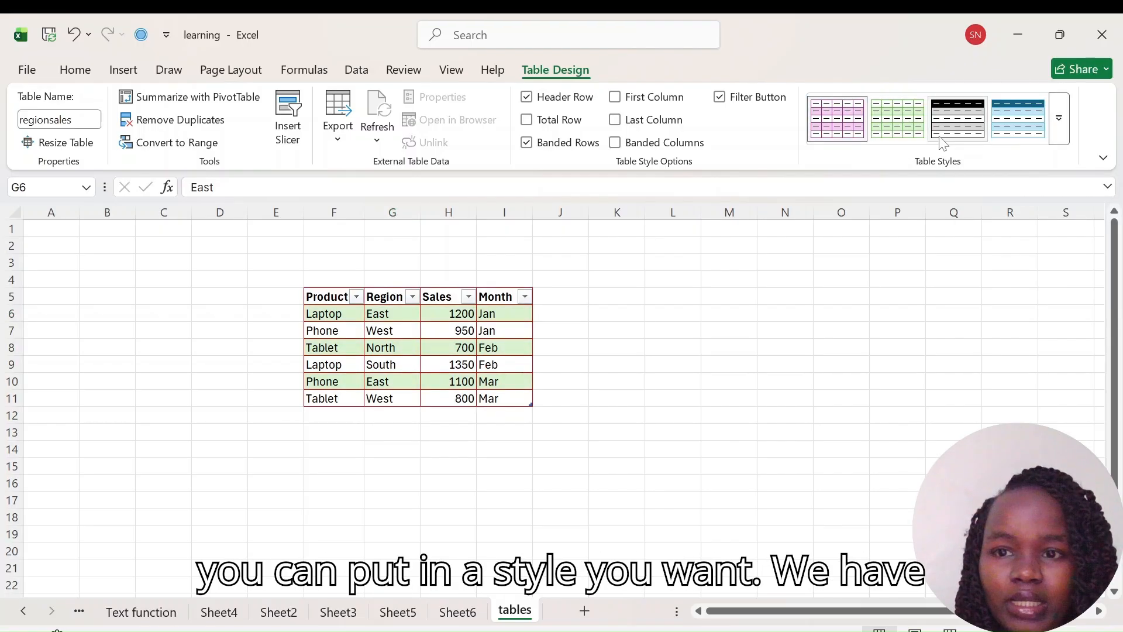
{"action": "left_click", "coordinate": [1061, 134]}
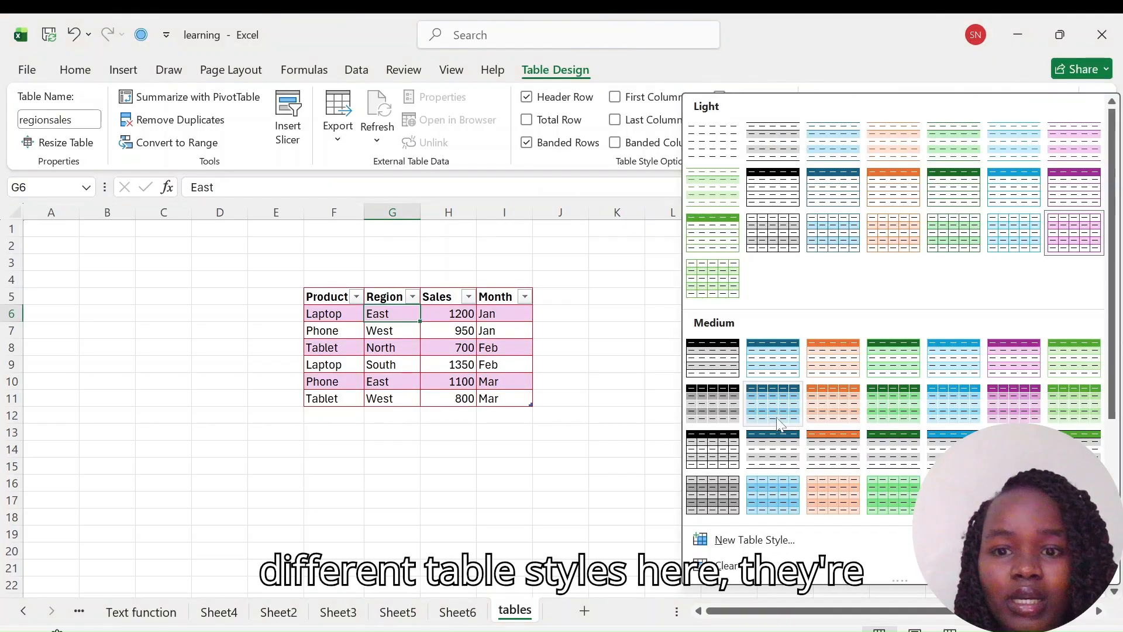
{"action": "left_click", "coordinate": [842, 363]}
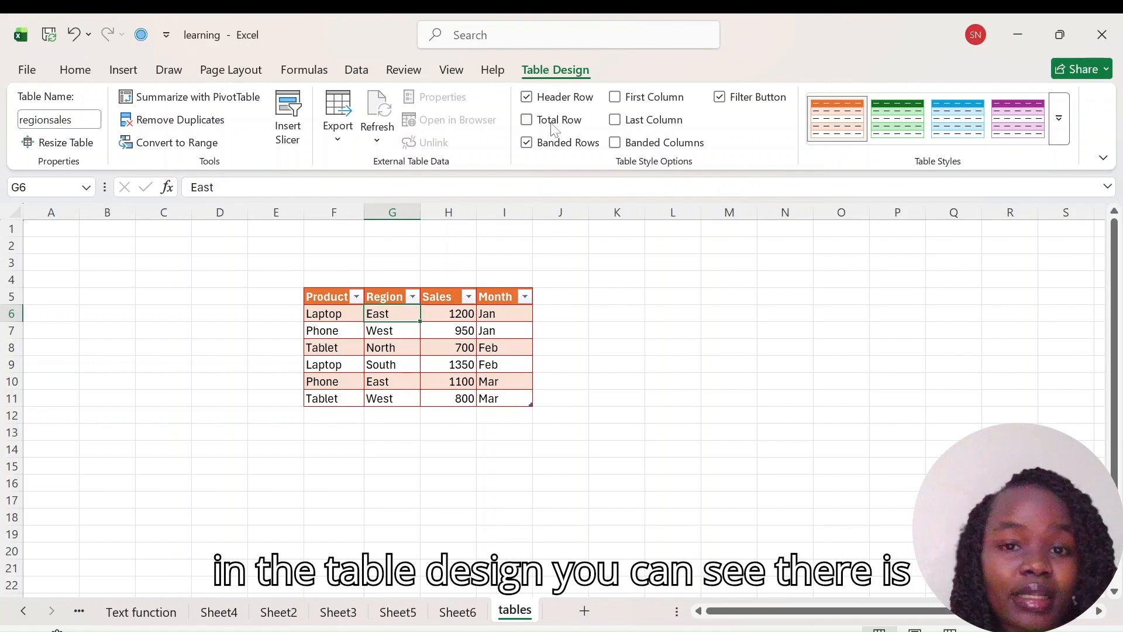
Step: Turn off the table's filter buttons and banded rows
{"action": "left_click", "coordinate": [412, 296]}
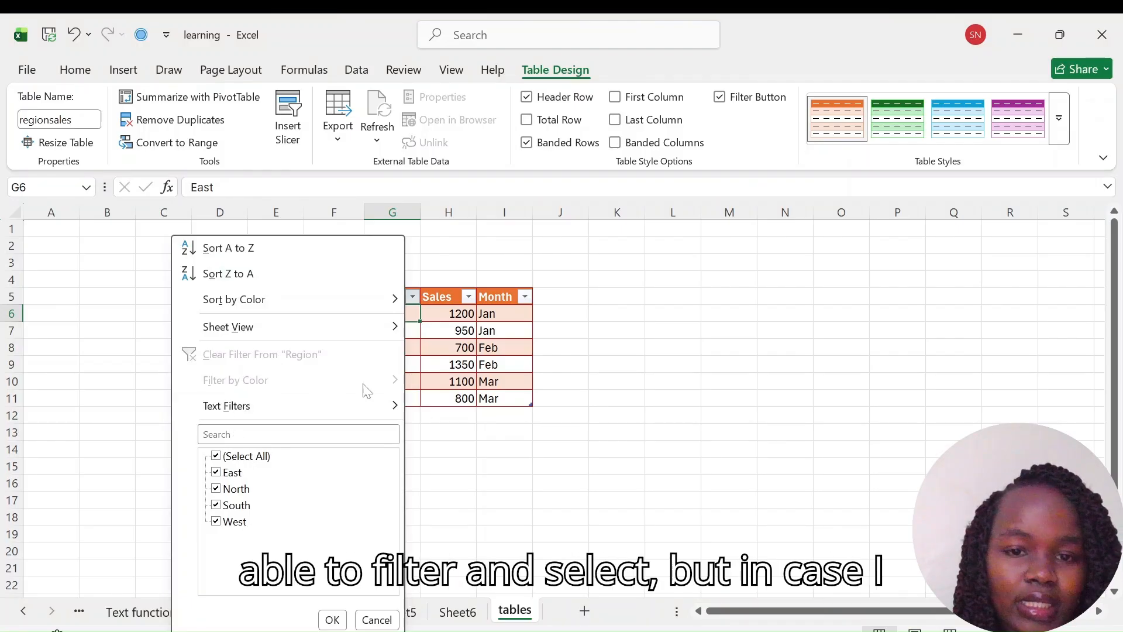
{"action": "left_click", "coordinate": [376, 619]}
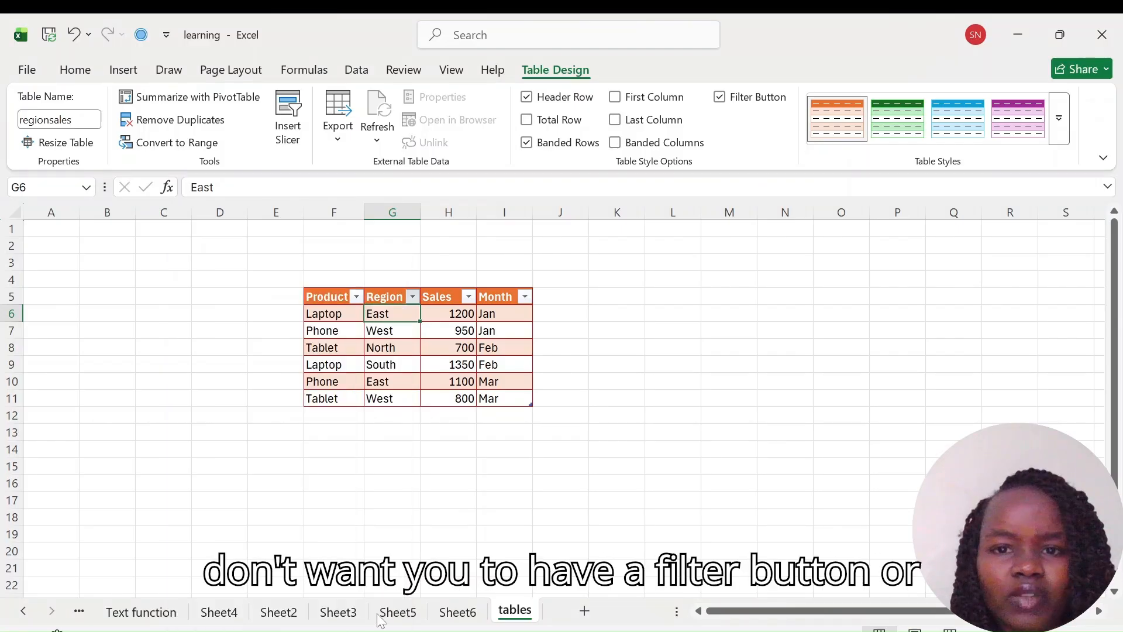
{"action": "left_click", "coordinate": [719, 97]}
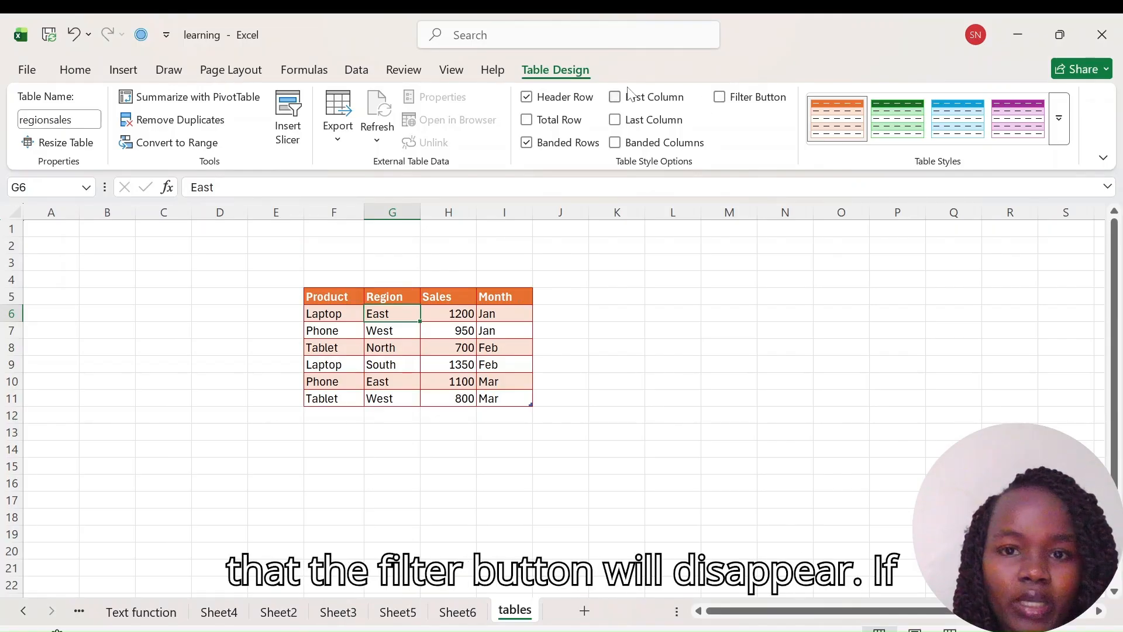
{"action": "left_click", "coordinate": [526, 142]}
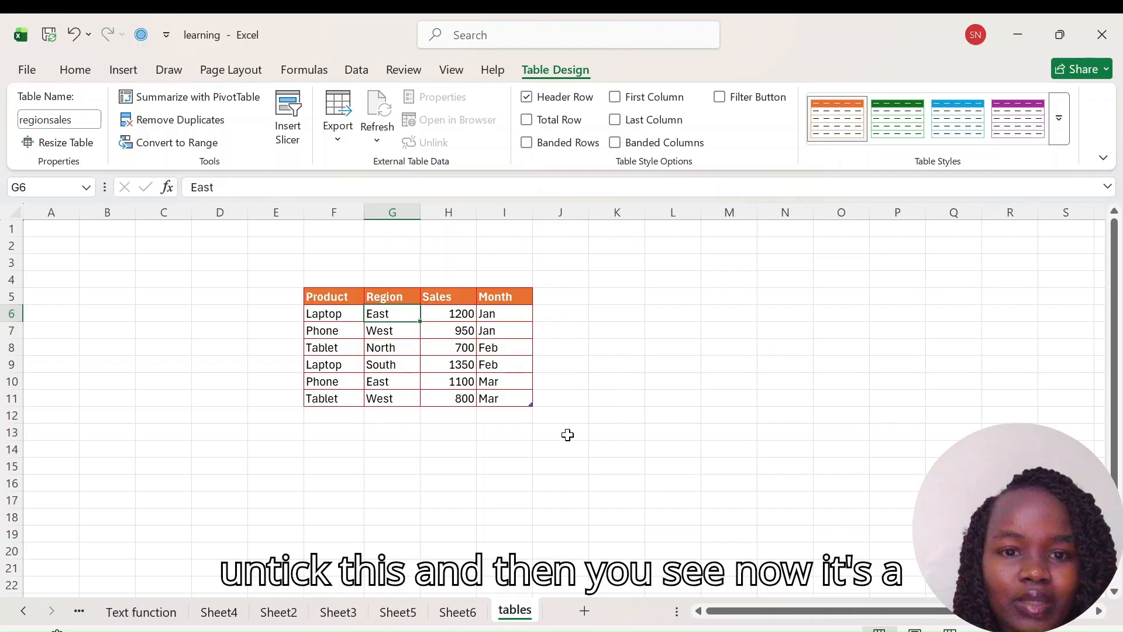
{"action": "left_click", "coordinate": [588, 422]}
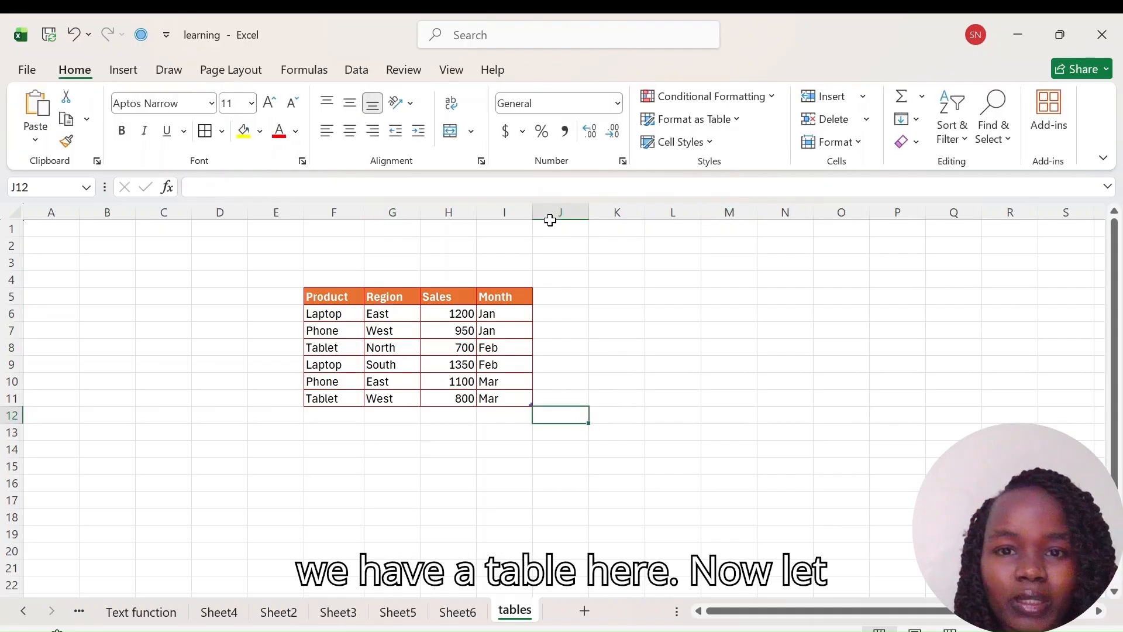
Step: Add a new column headed year in J5 beside the table
{"action": "left_click_drag", "start_coordinate": [306, 298], "coordinate": [509, 400]}
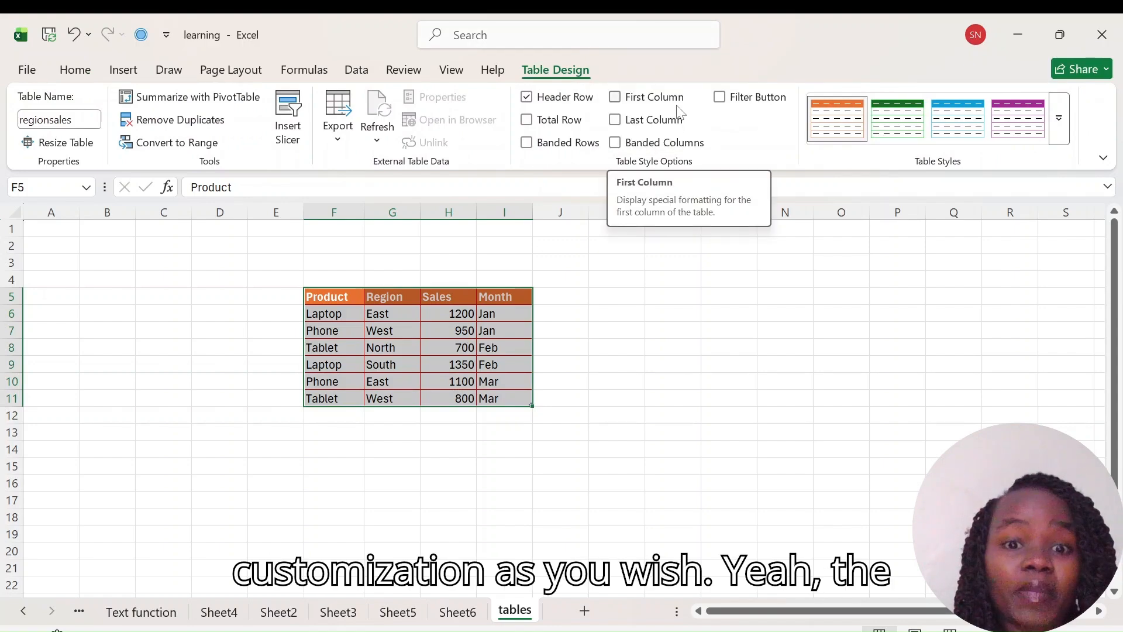
{"action": "left_click", "coordinate": [557, 294]}
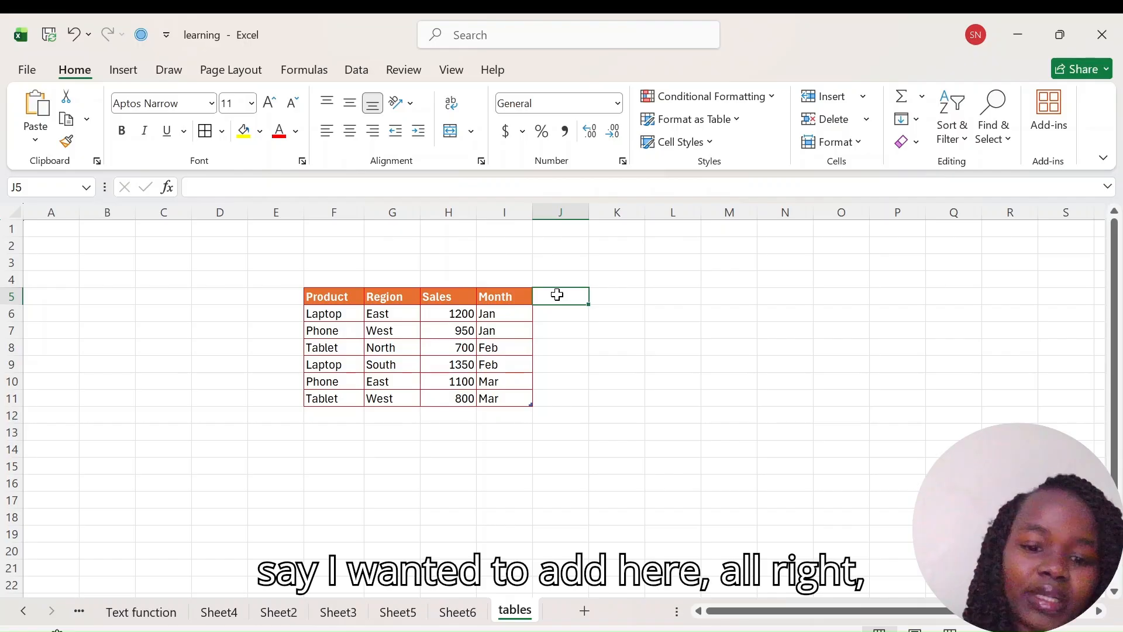
{"action": "type", "text": "year"}
{"action": "key", "text": "Return"}
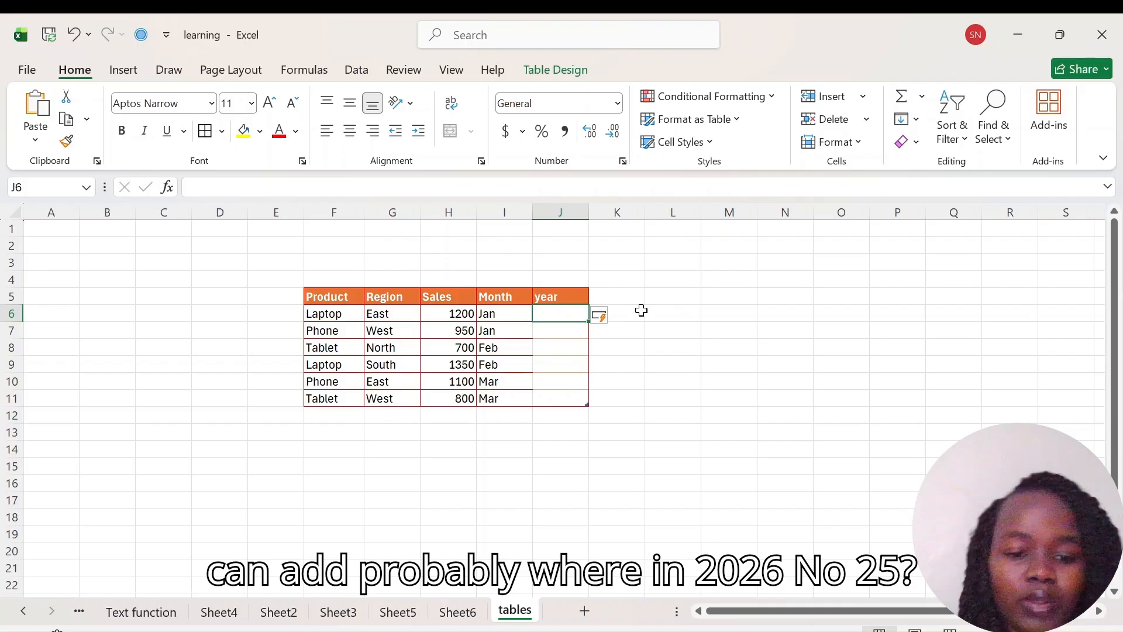
Step: Enter 2025 in J6 and J7 and fill it down the year column to J11
{"action": "type", "text": "2025"}
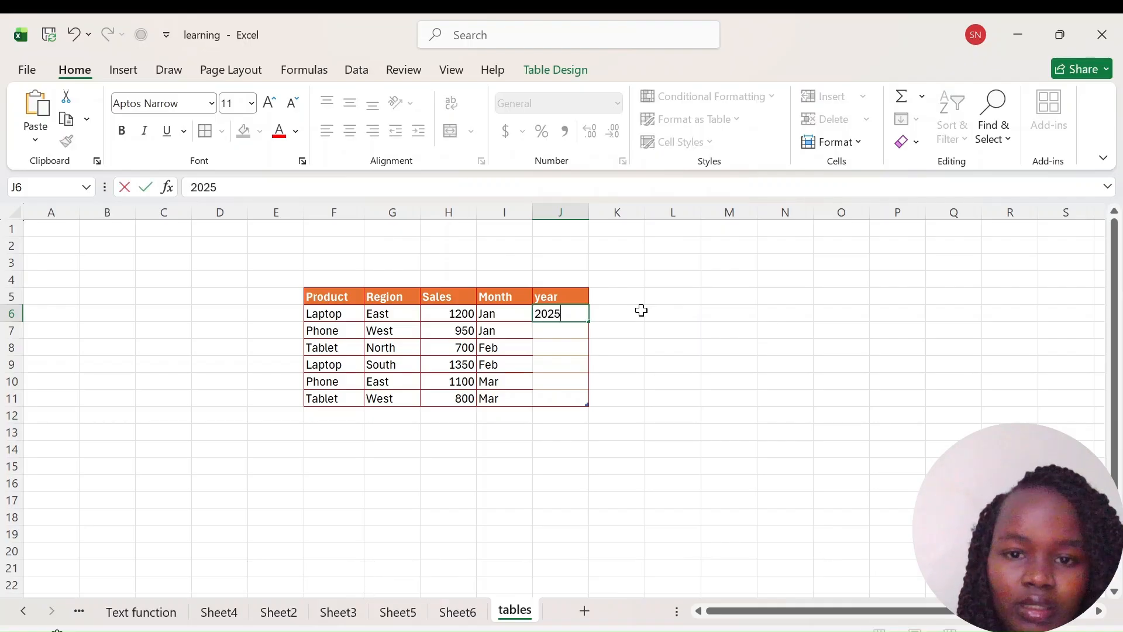
{"action": "key", "text": "Return"}
{"action": "type", "text": "20"}
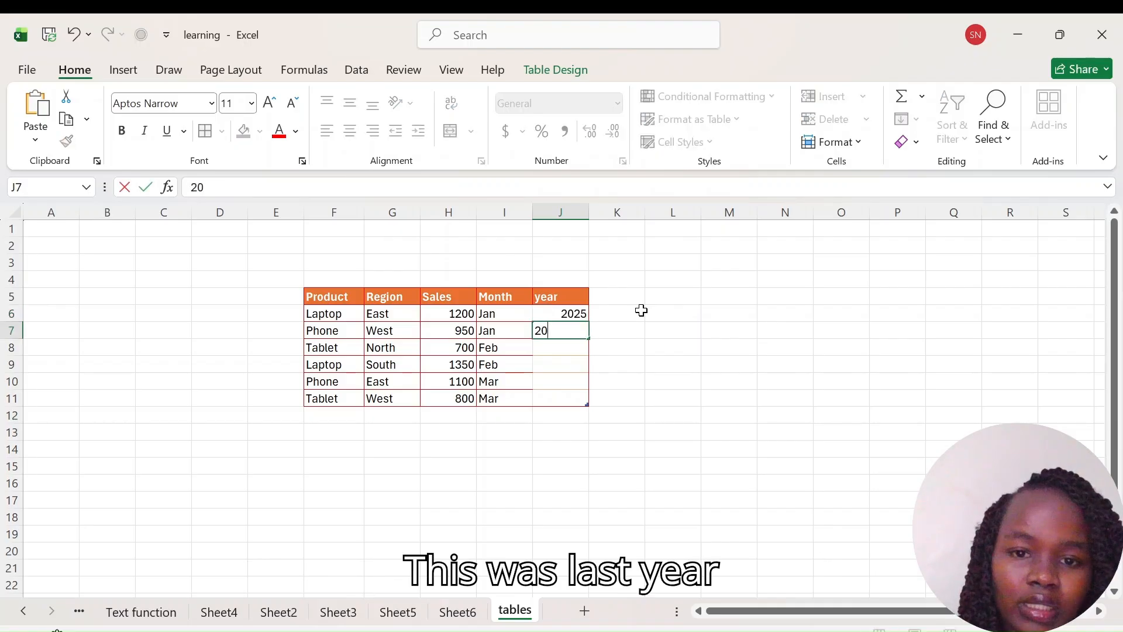
{"action": "type", "text": "25"}
{"action": "key", "text": "Return"}
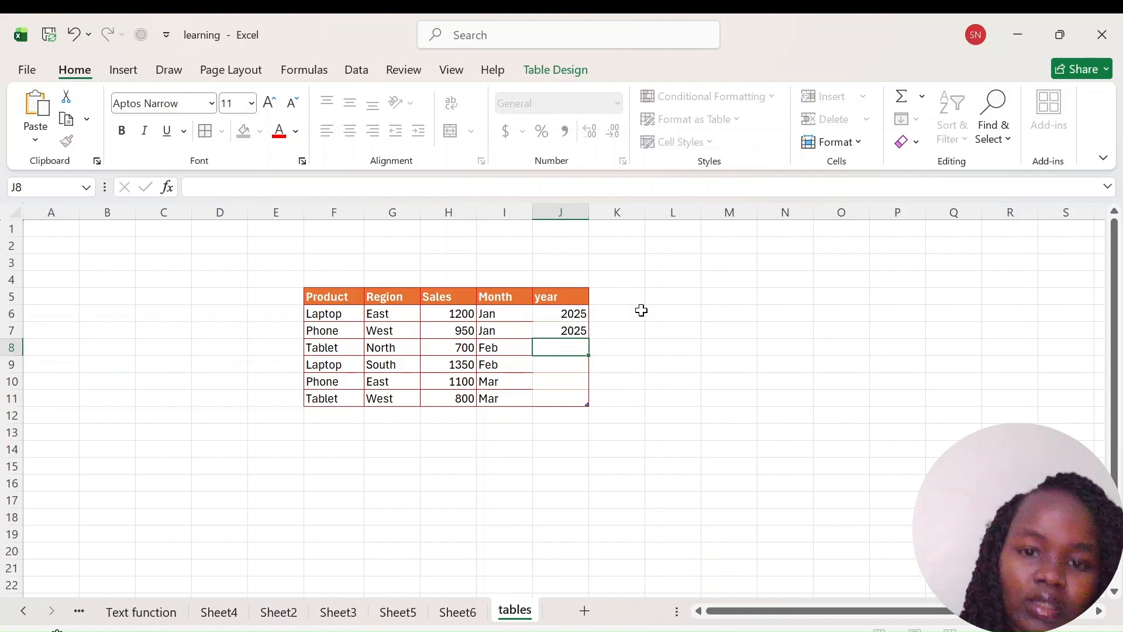
{"action": "left_click", "coordinate": [571, 326]}
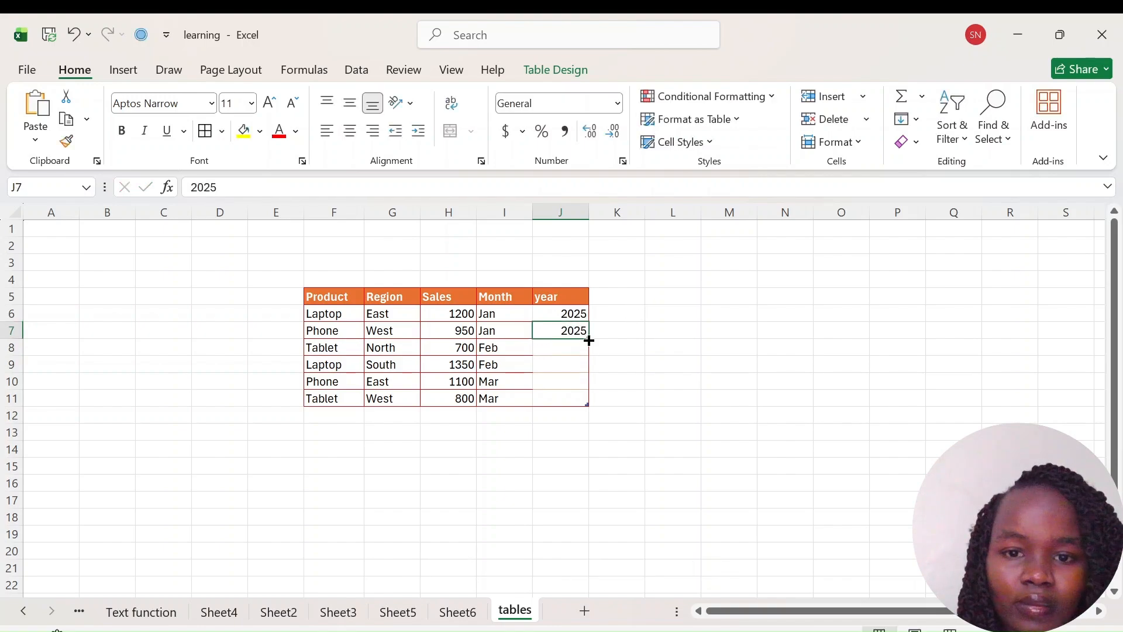
{"action": "double_click", "coordinate": [587, 338]}
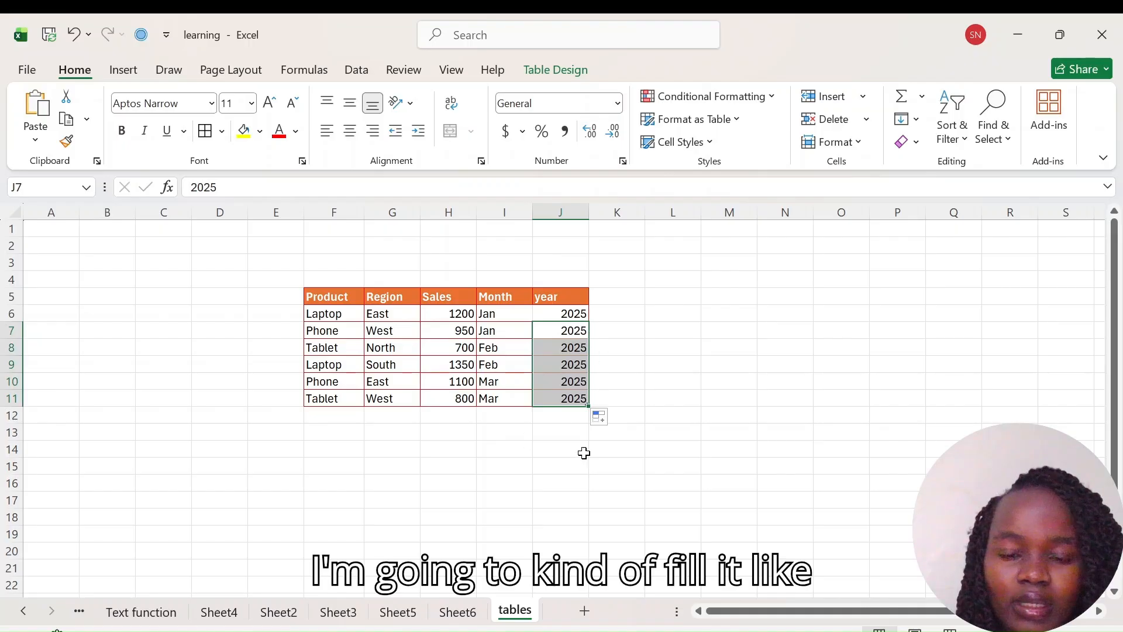
{"action": "left_click", "coordinate": [592, 470]}
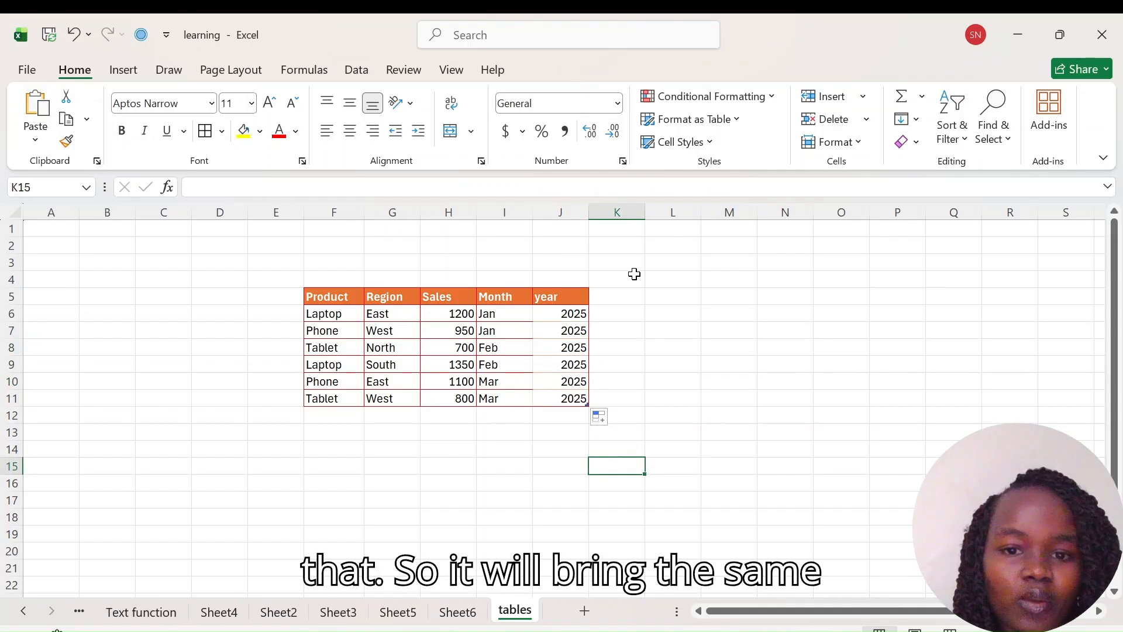
Step: Add another column headed profit in K5
{"action": "left_click", "coordinate": [607, 297]}
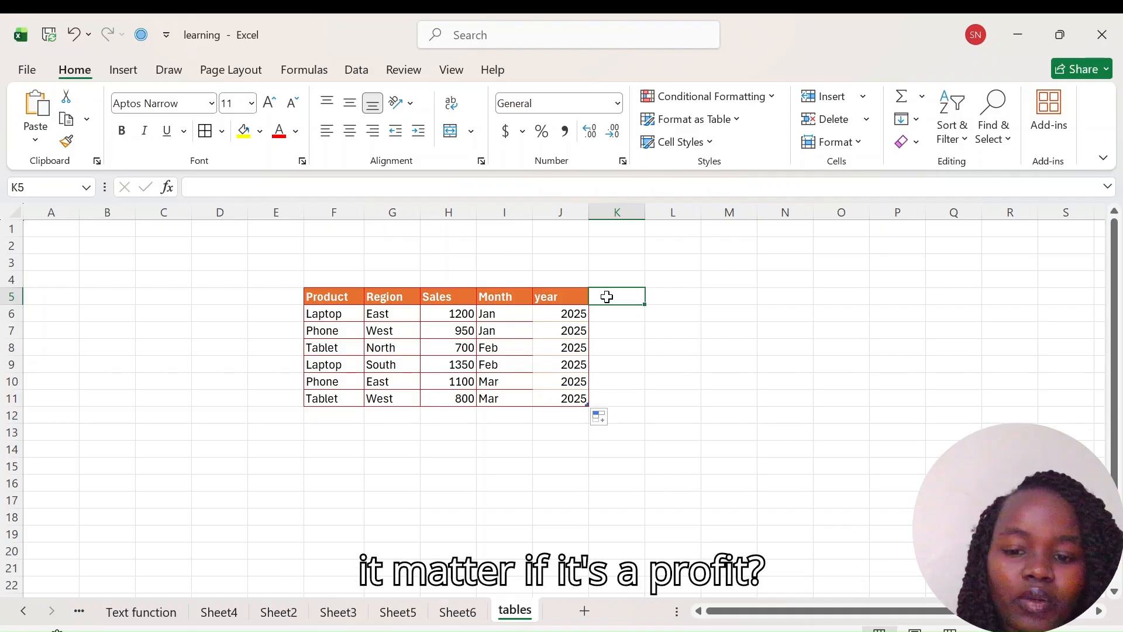
{"action": "type", "text": "profit"}
{"action": "key", "text": "Return"}
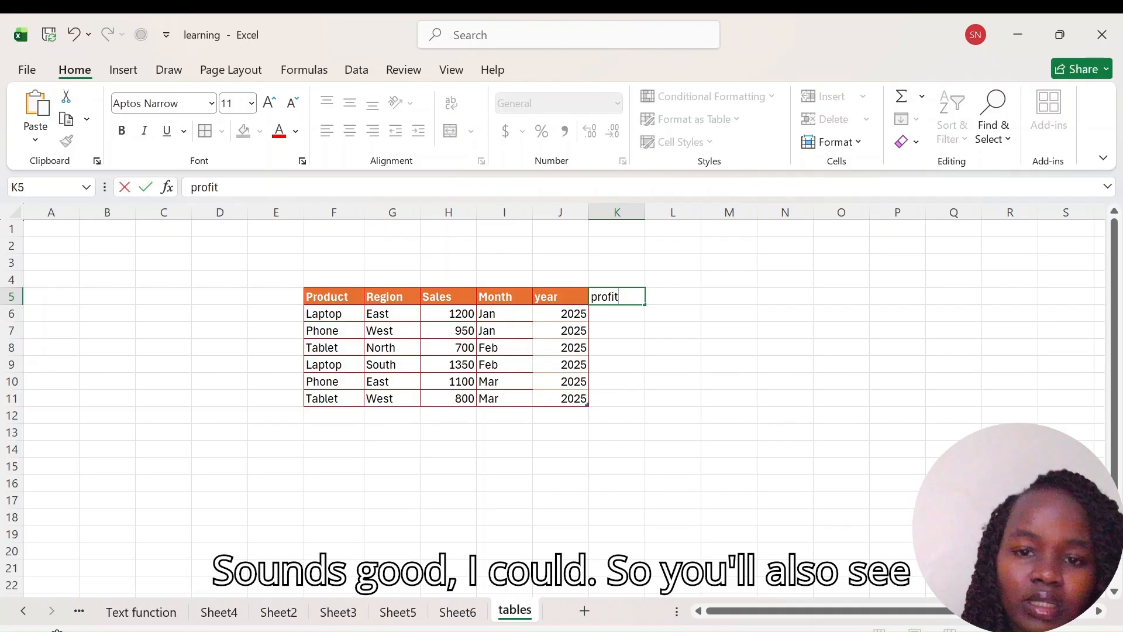
{"action": "left_click", "coordinate": [611, 465]}
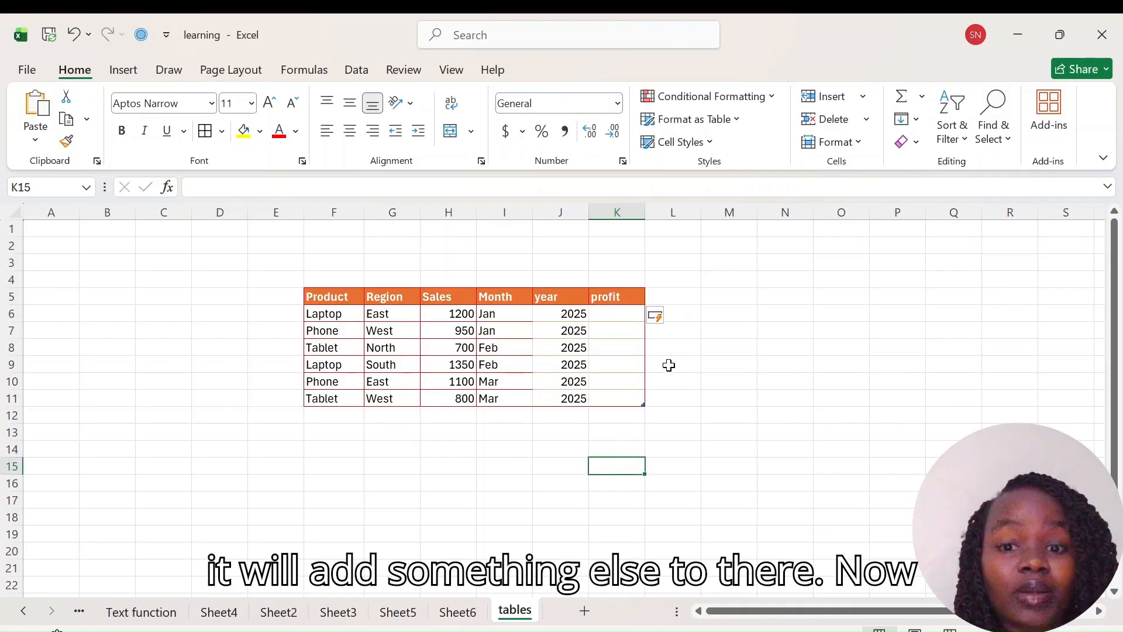